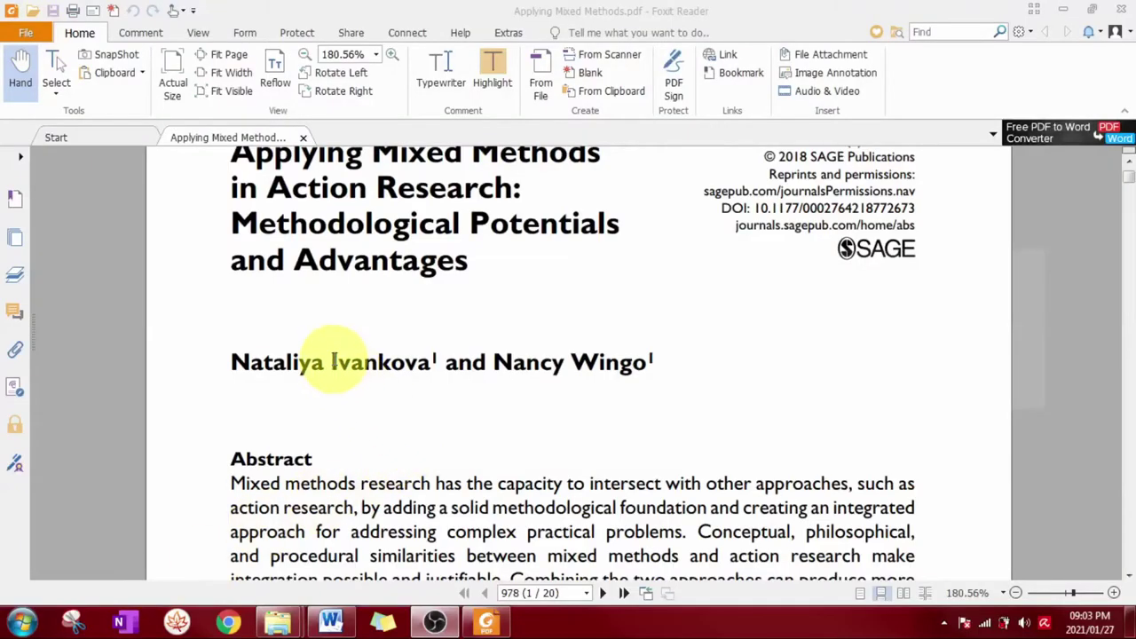
Copy the first author's surname, Ivankova, from the article and paste it under Reference list as plain text.
drag(333, 362, 418, 368)
key(ctrl+c)
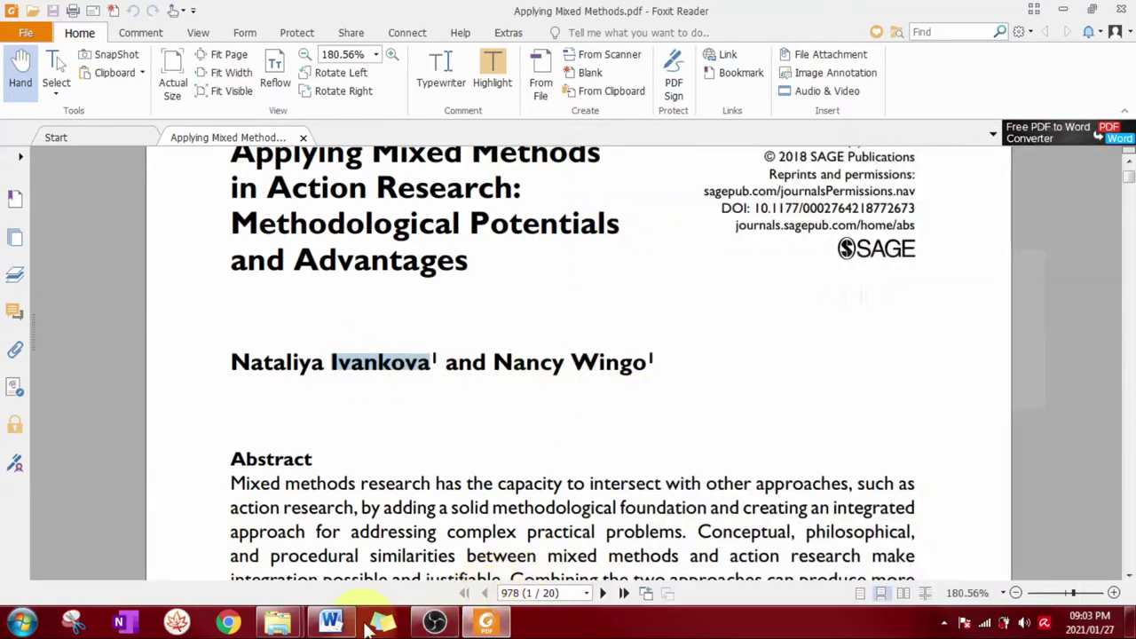
click(330, 621)
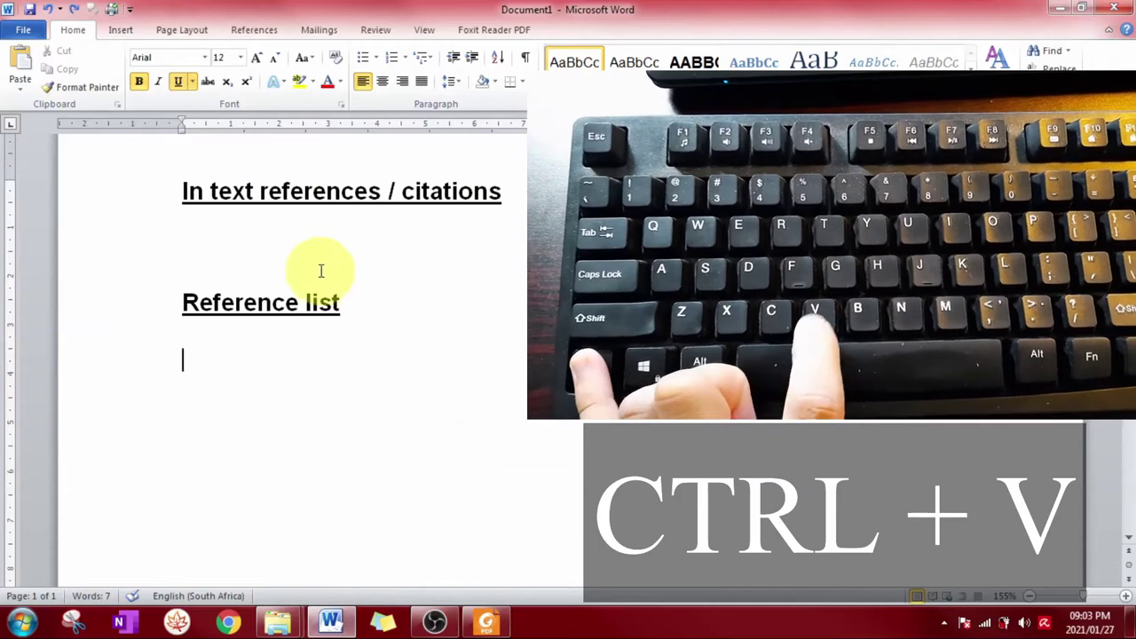
key(ctrl+v)
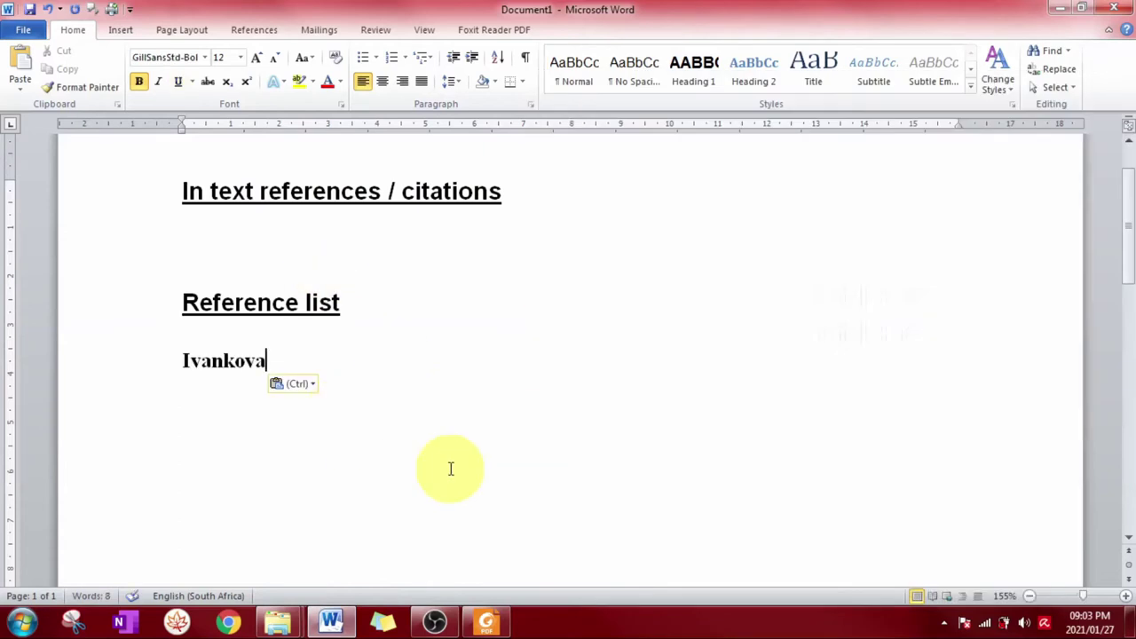
key(ctrl)
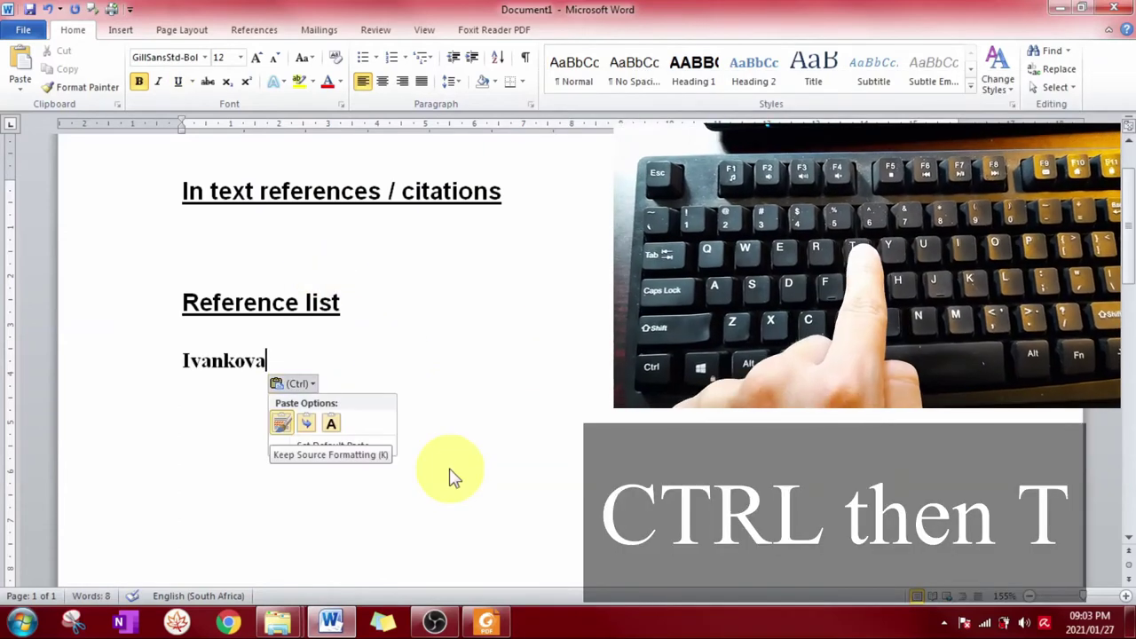
key(t)
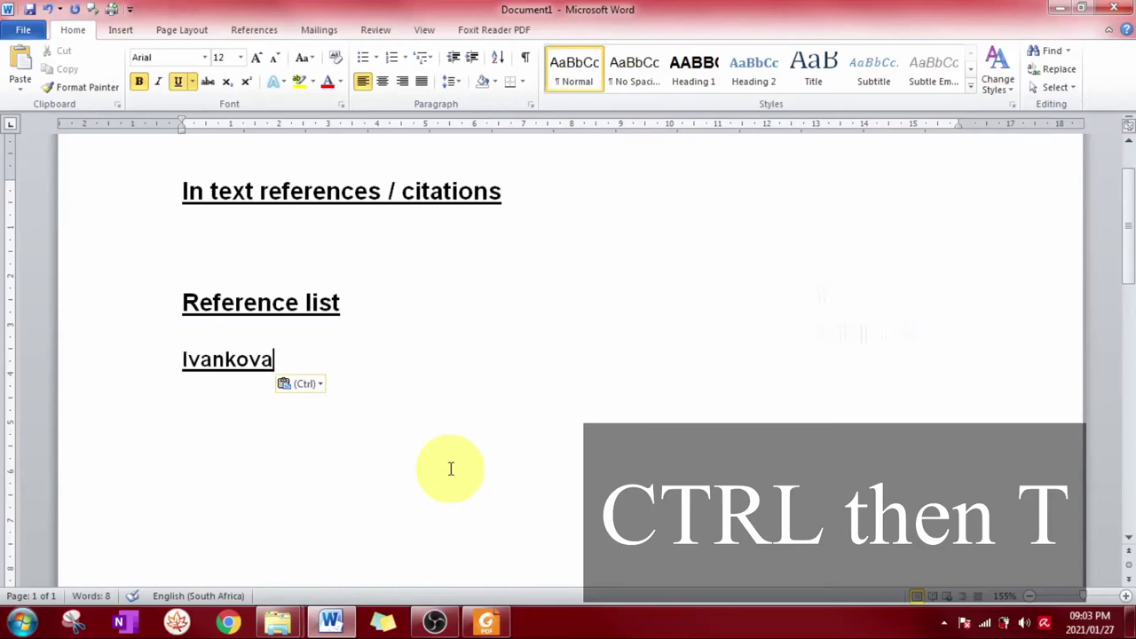
Remove the underline from 'Ivankova' so it stays plain text before the comma.
drag(284, 393, 238, 370)
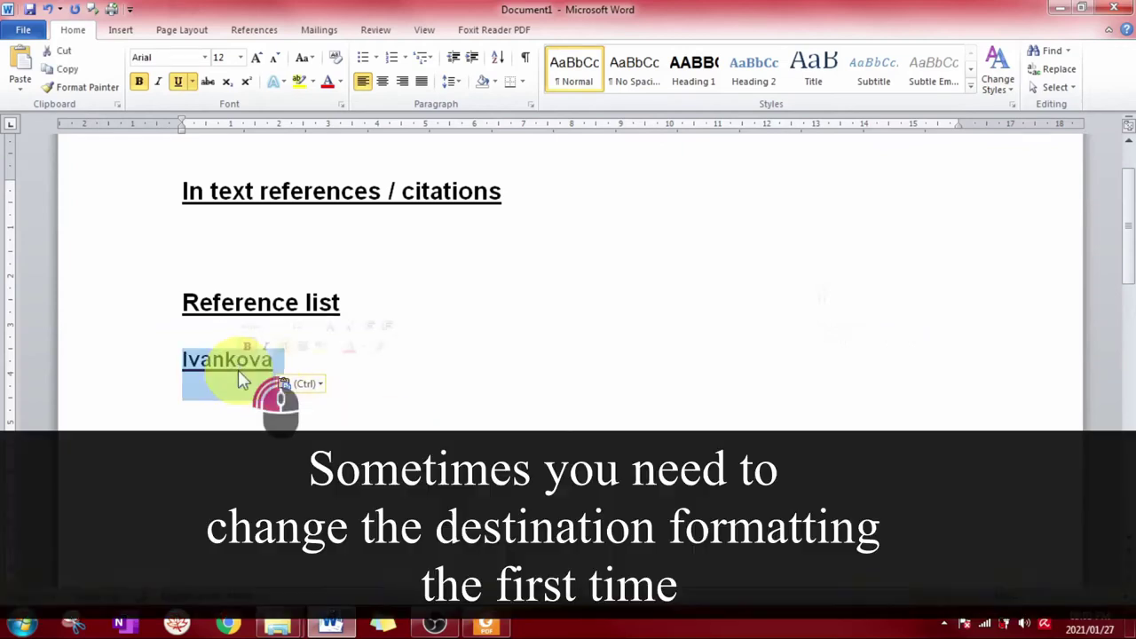
key(ctrl+u)
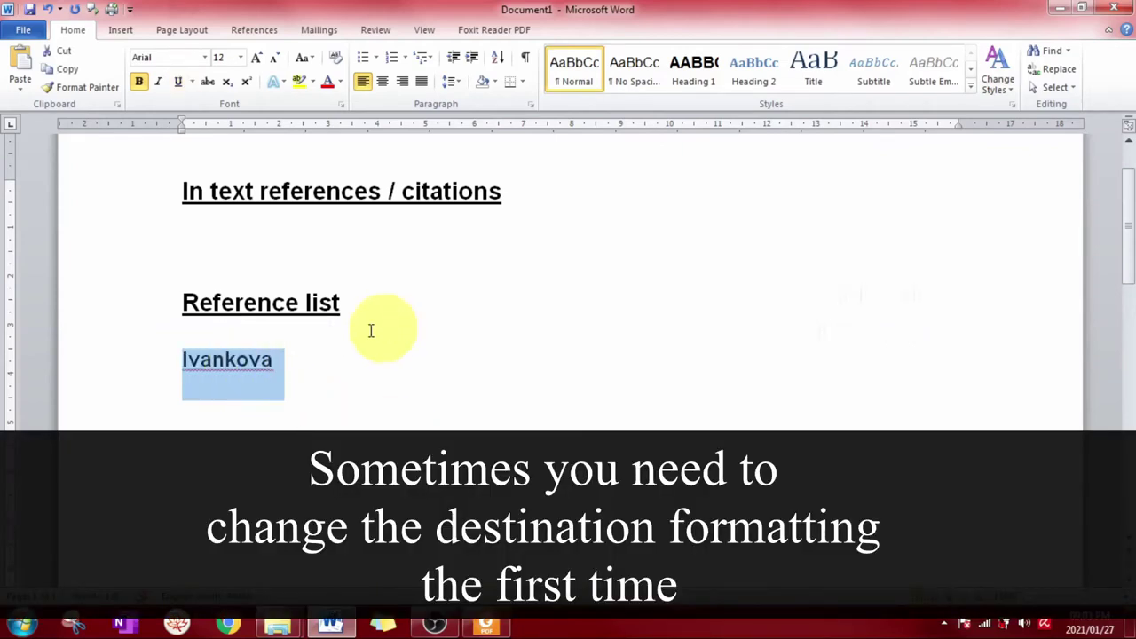
click(352, 372)
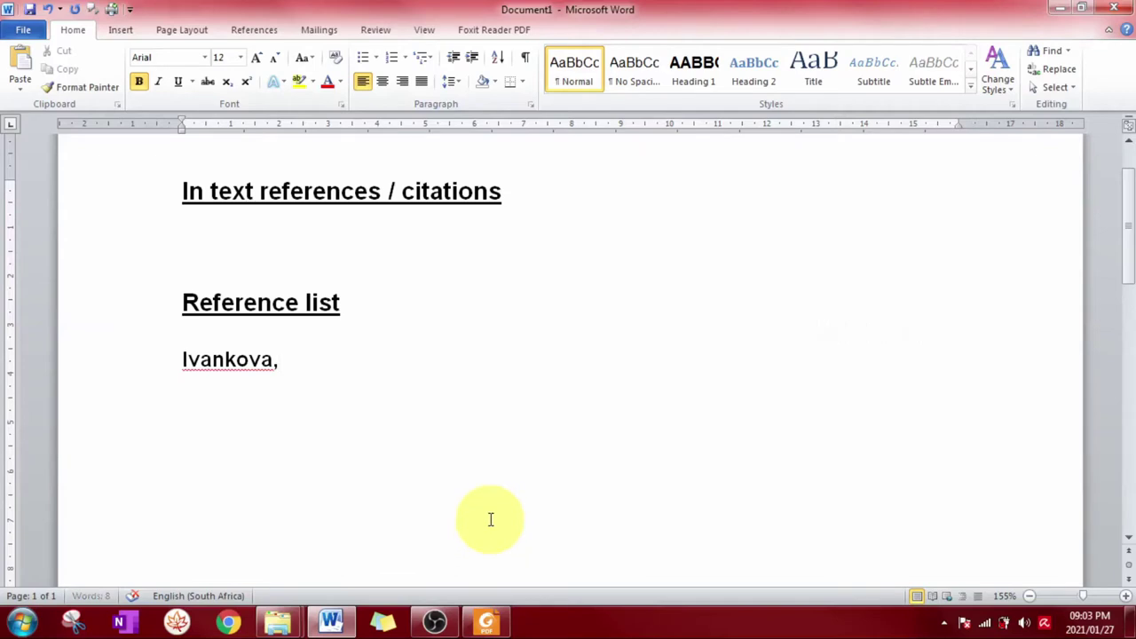
key(alt+Tab)
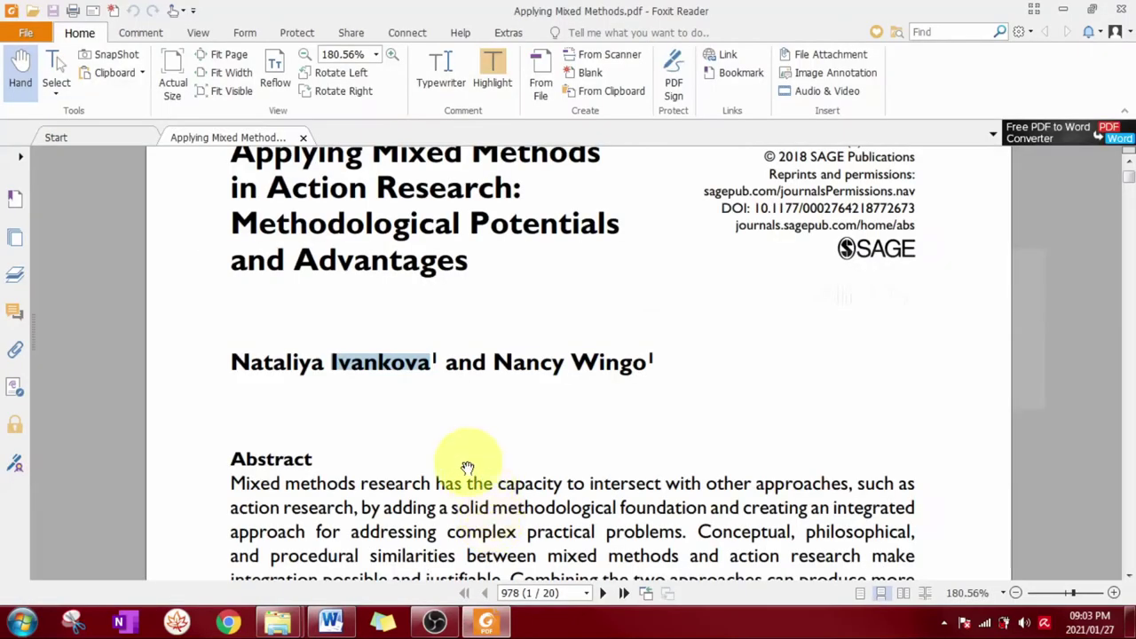
Copy the second author's surname, Wingo, from the article.
click(421, 423)
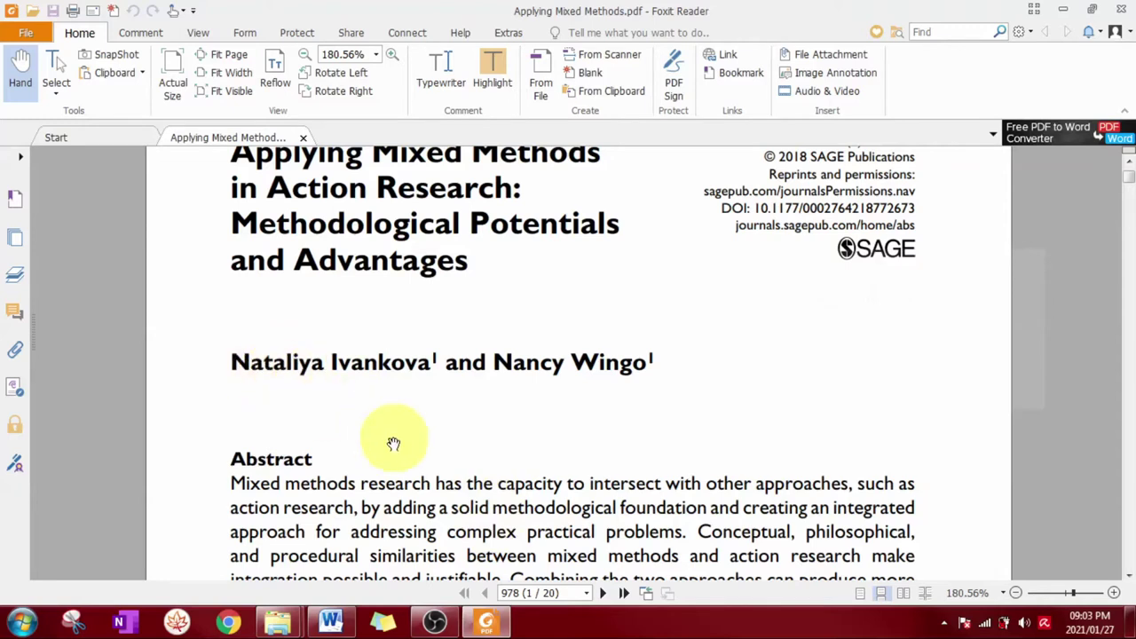
key(alt+Tab)
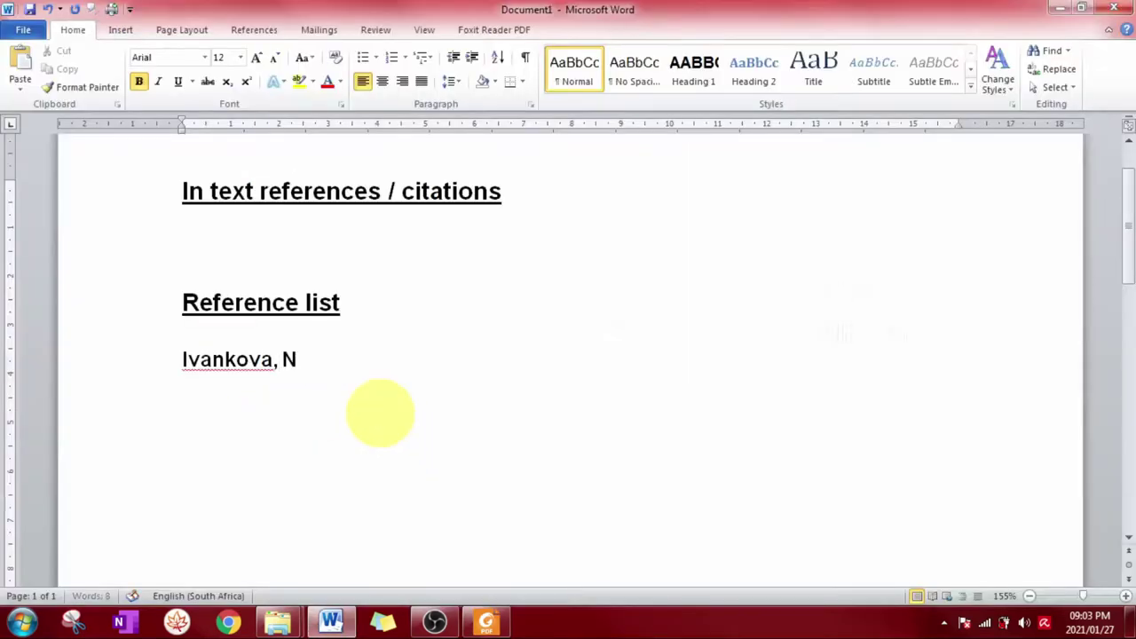
key(alt+Tab)
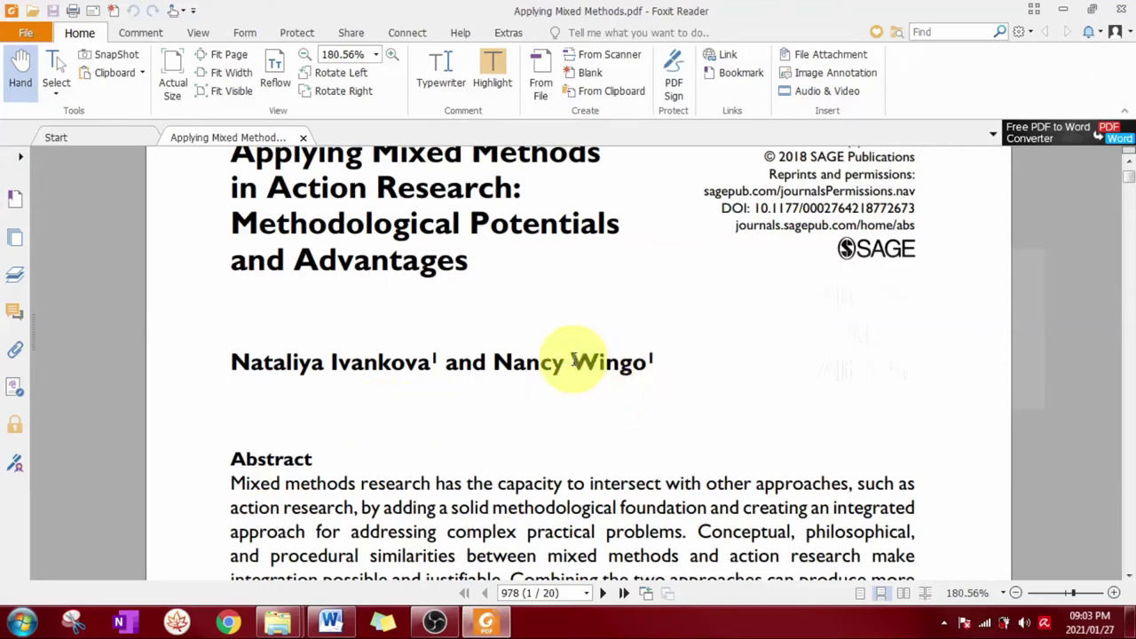
drag(575, 359, 635, 362)
key(ctrl+c)
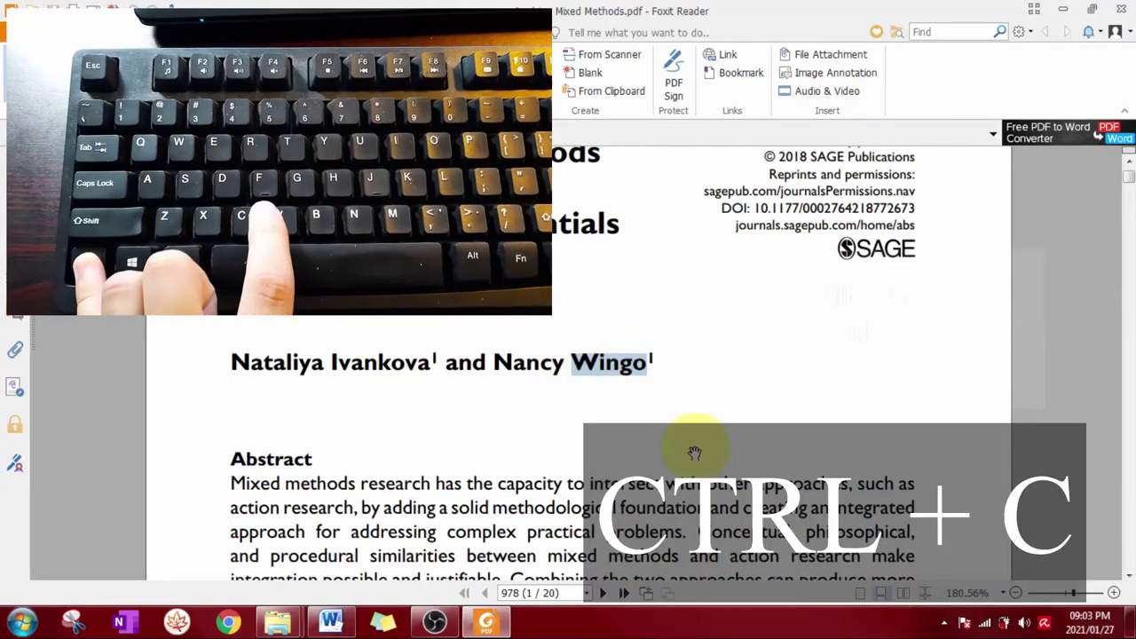
Complete the authors as 'Ivankova, N. and Wingo, N.', pasting Wingo as plain text.
key(alt+Tab)
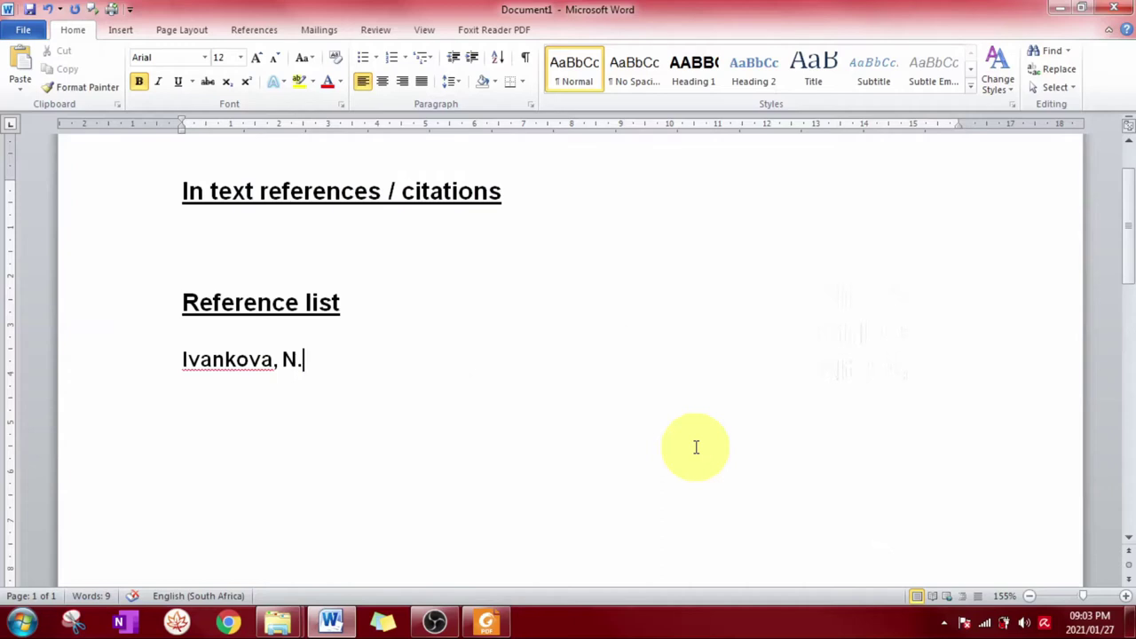
text(and)
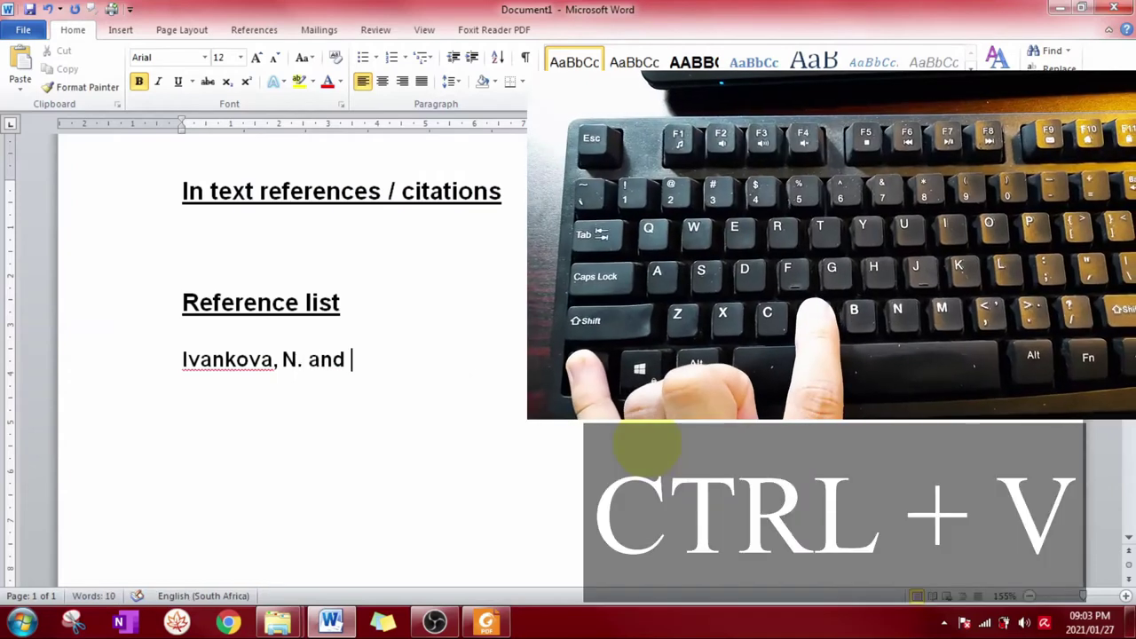
key(ctrl+v)
key(ctrl+t)
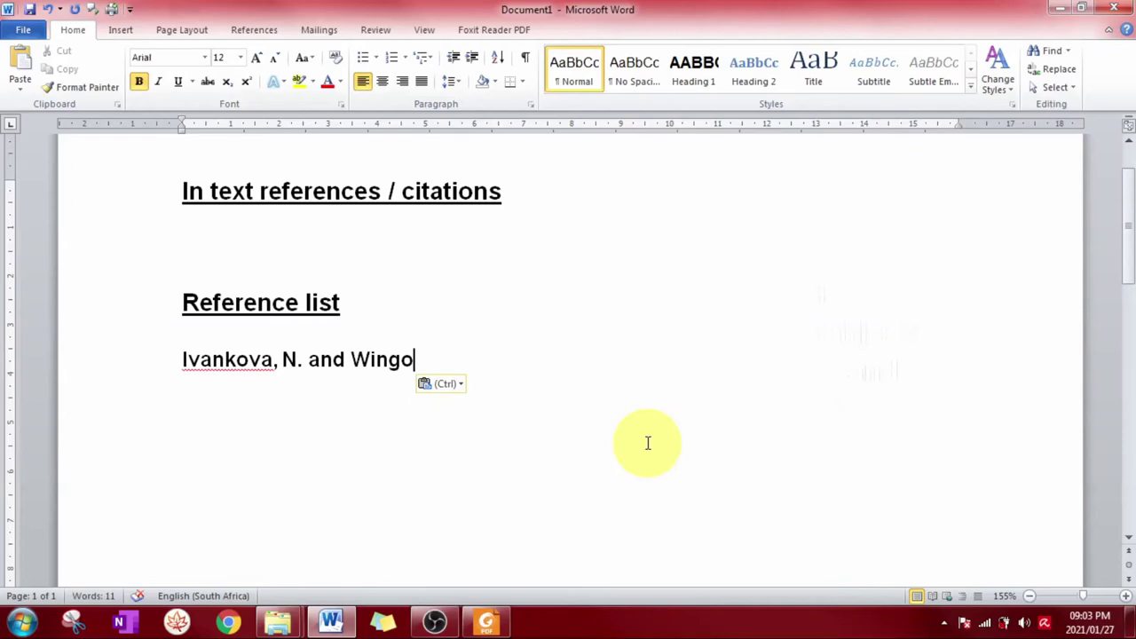
key(alt+Tab)
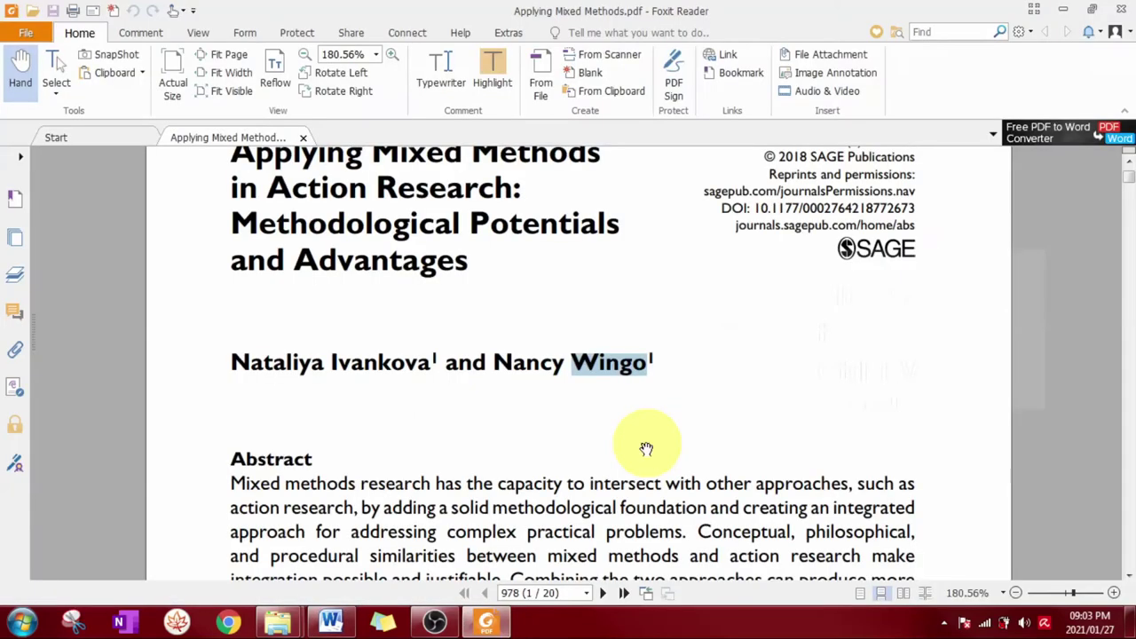
click(521, 369)
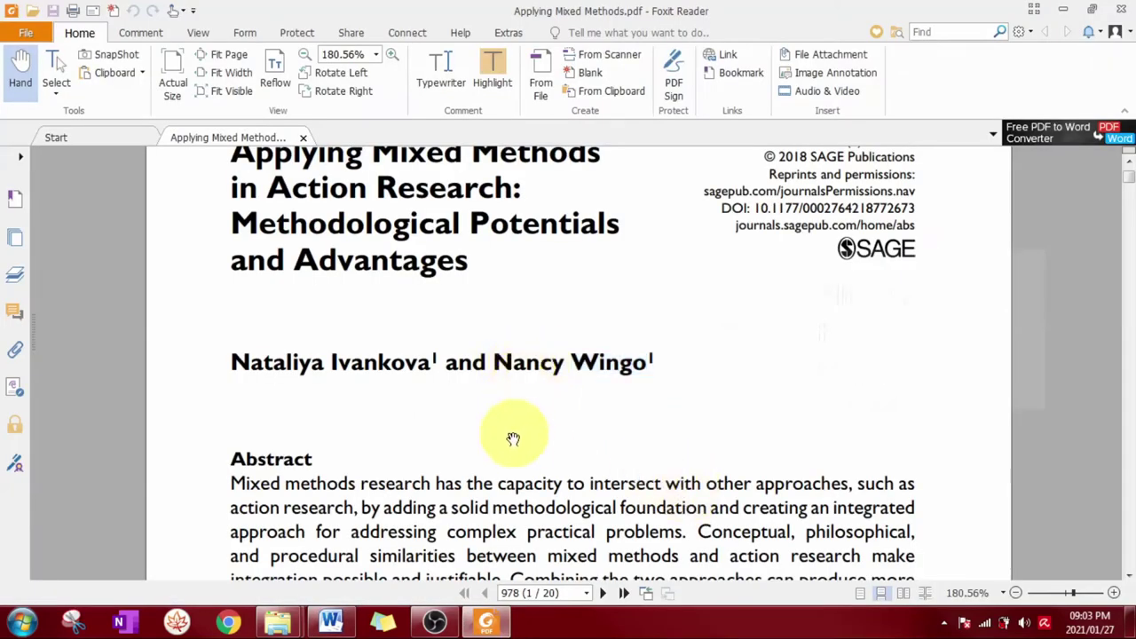
key(alt+Tab)
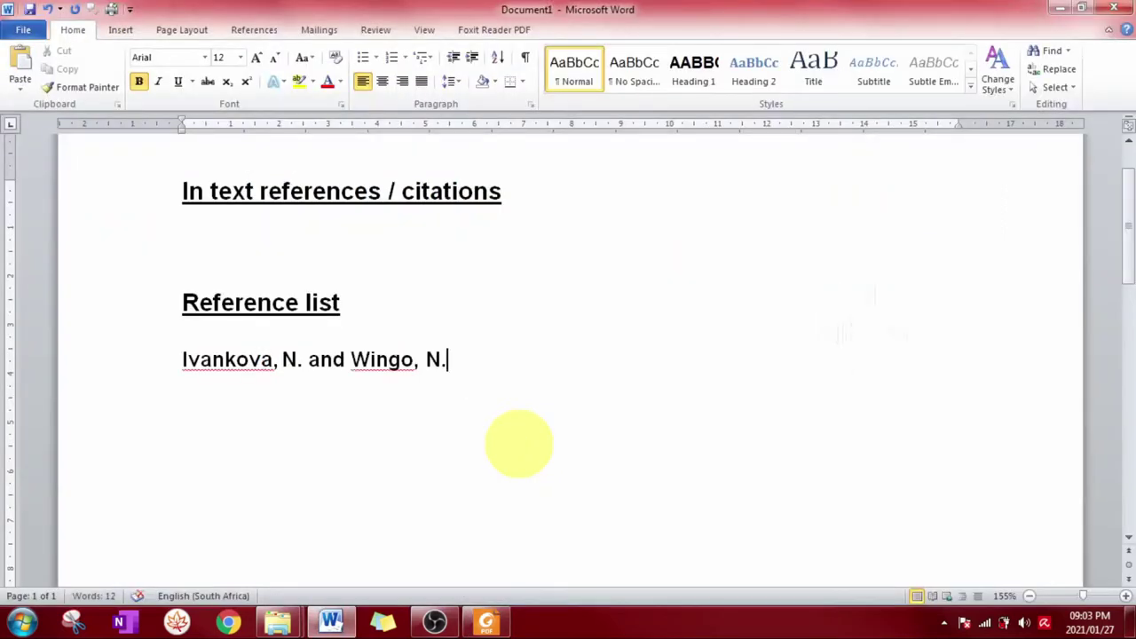
key(alt+Tab)
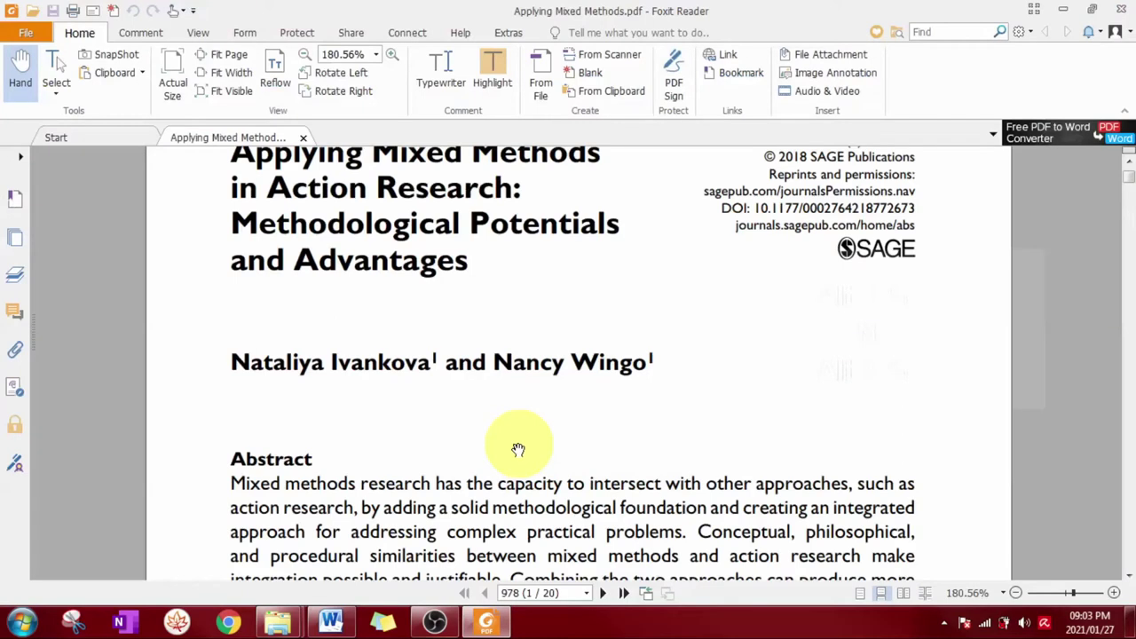
Copy the article's full title and paste it after '(2018).' as plain text.
scroll(518, 449, up, 2)
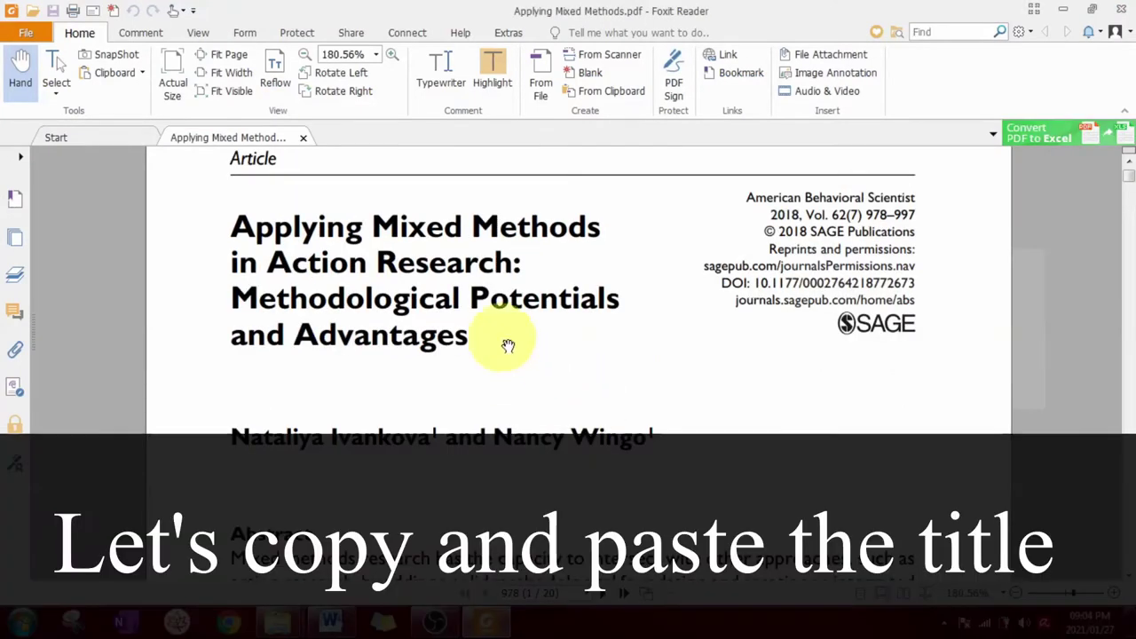
drag(233, 227, 482, 338)
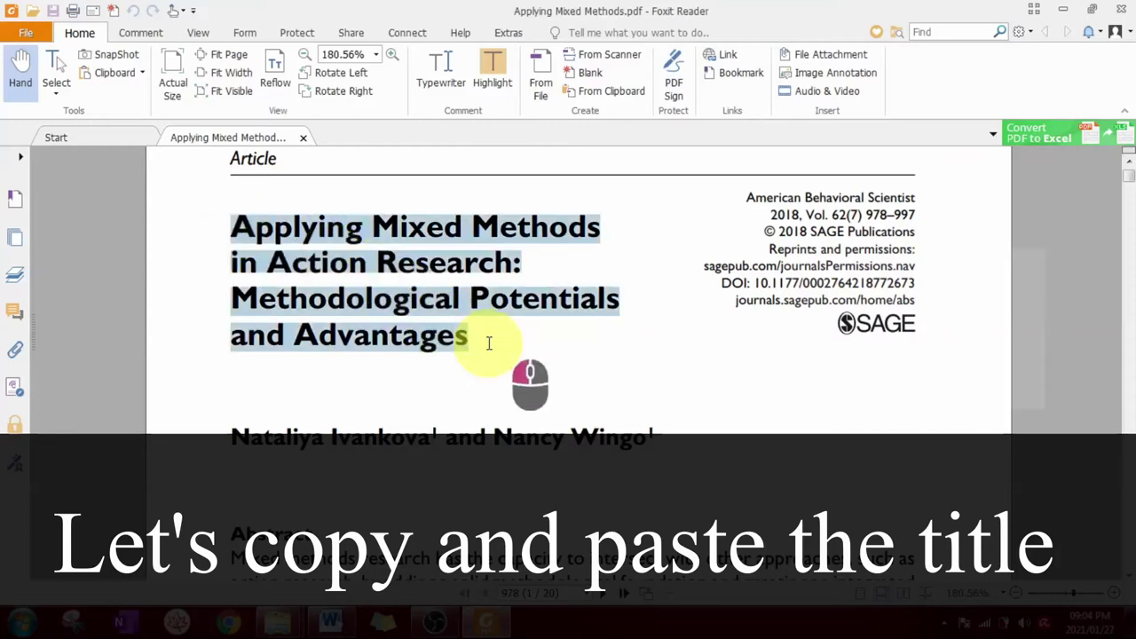
key(ctrl+c)
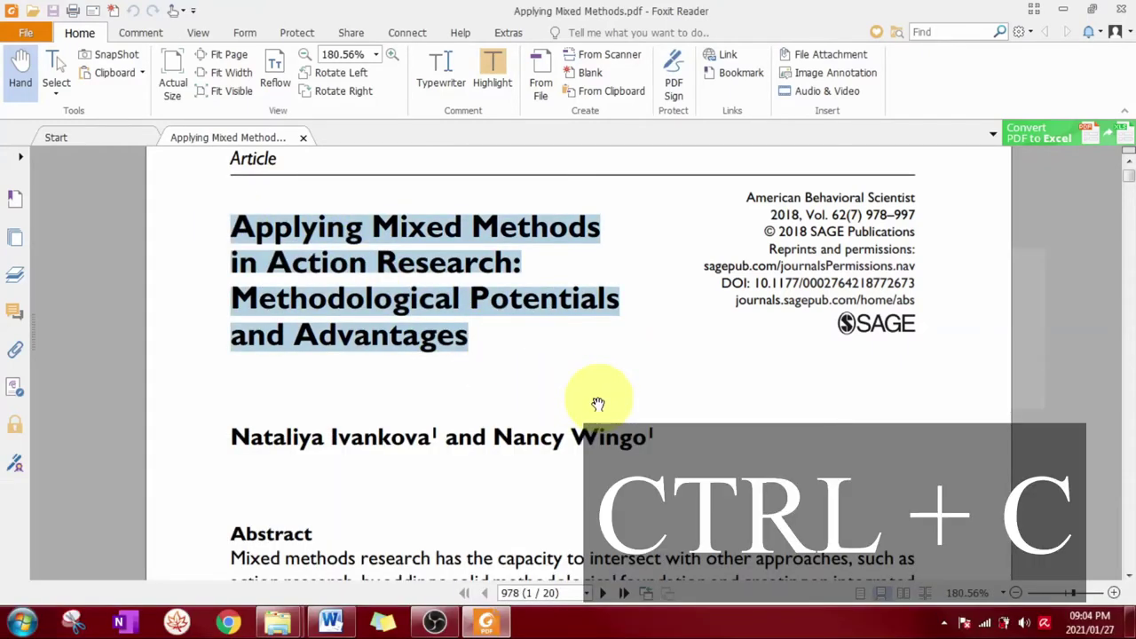
click(330, 622)
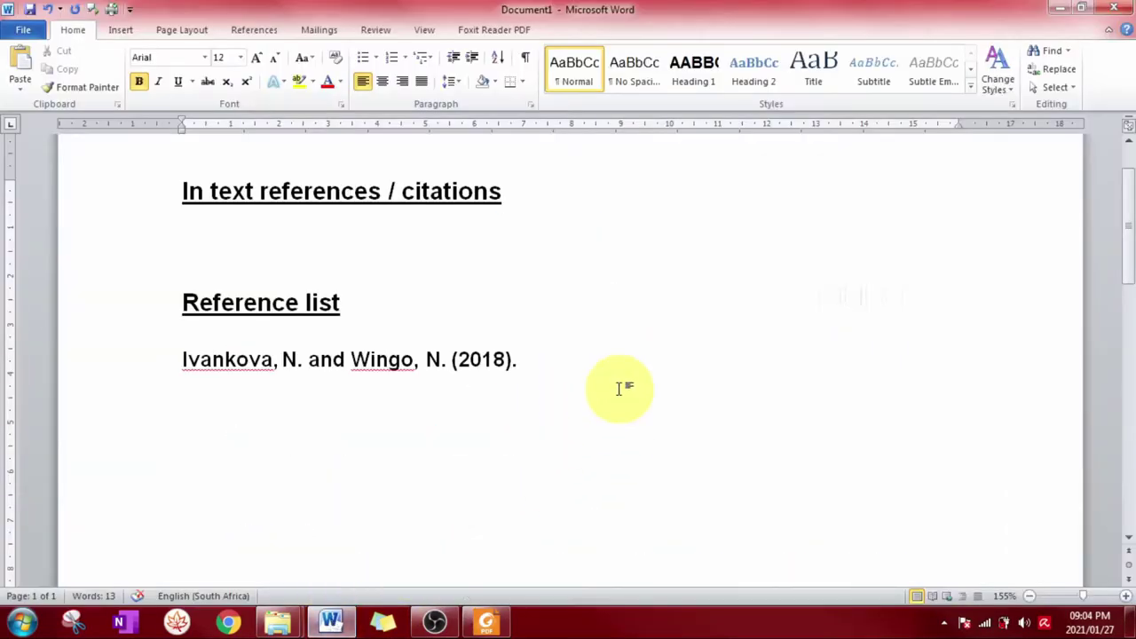
key(ctrl+v)
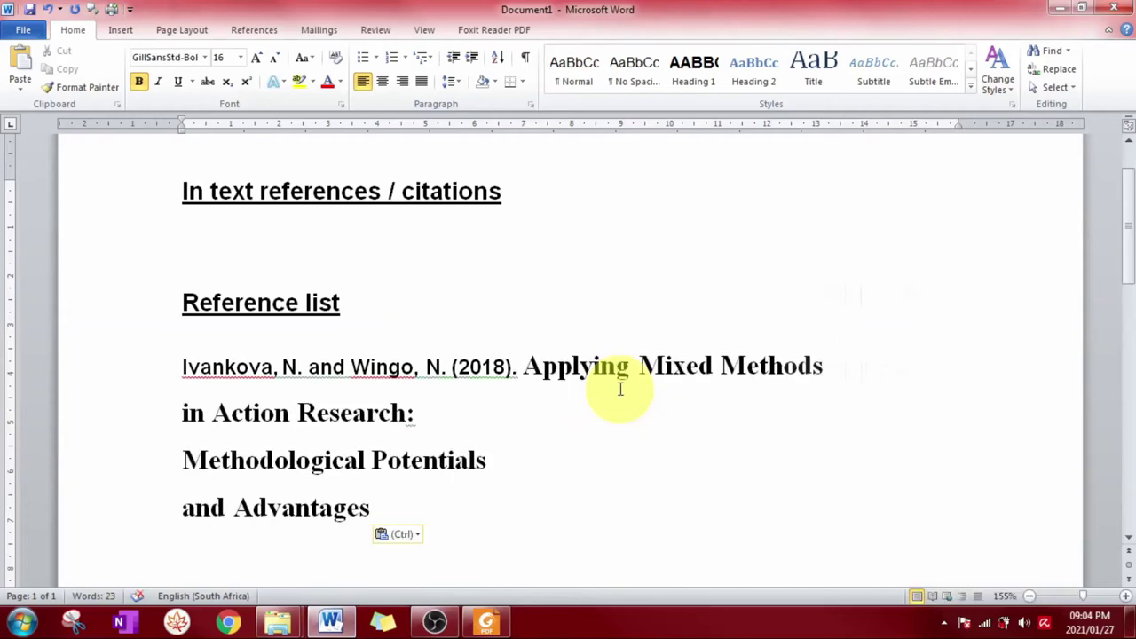
key(ctrl)
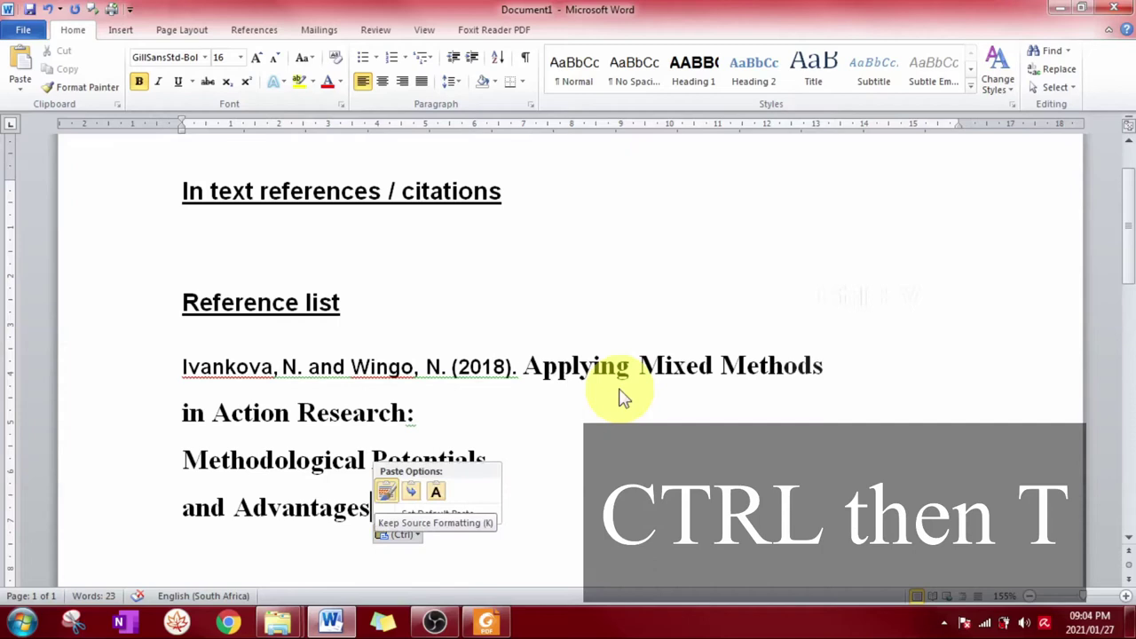
key(t)
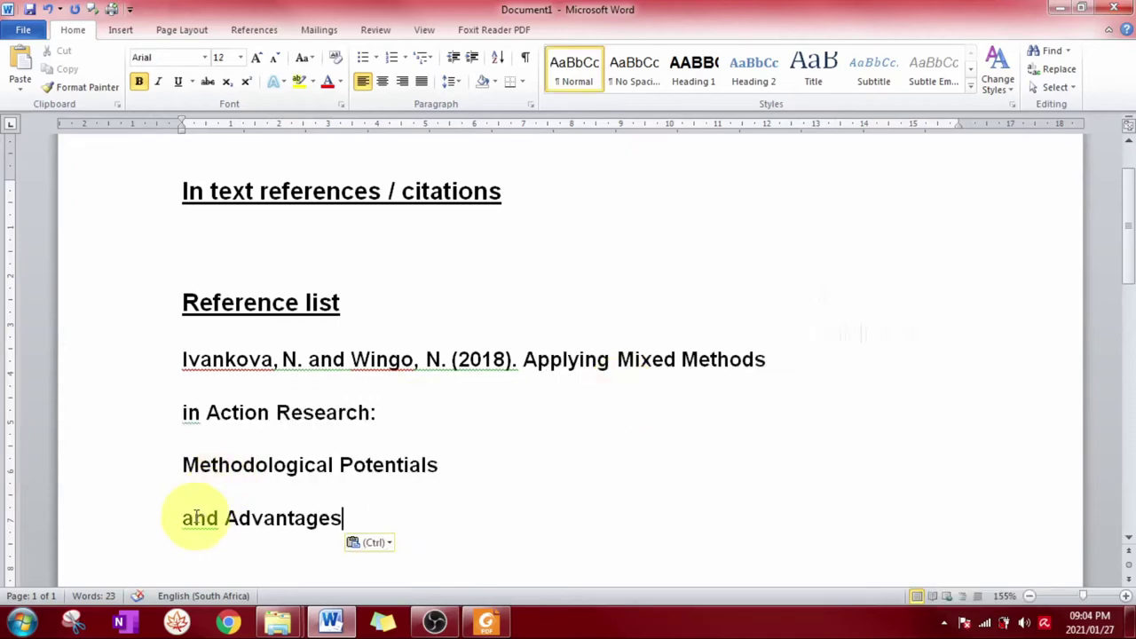
Remove the line breaks inside the pasted title so it runs as one continuous line.
key(BackSpace)
click(183, 467)
key(BackSpace)
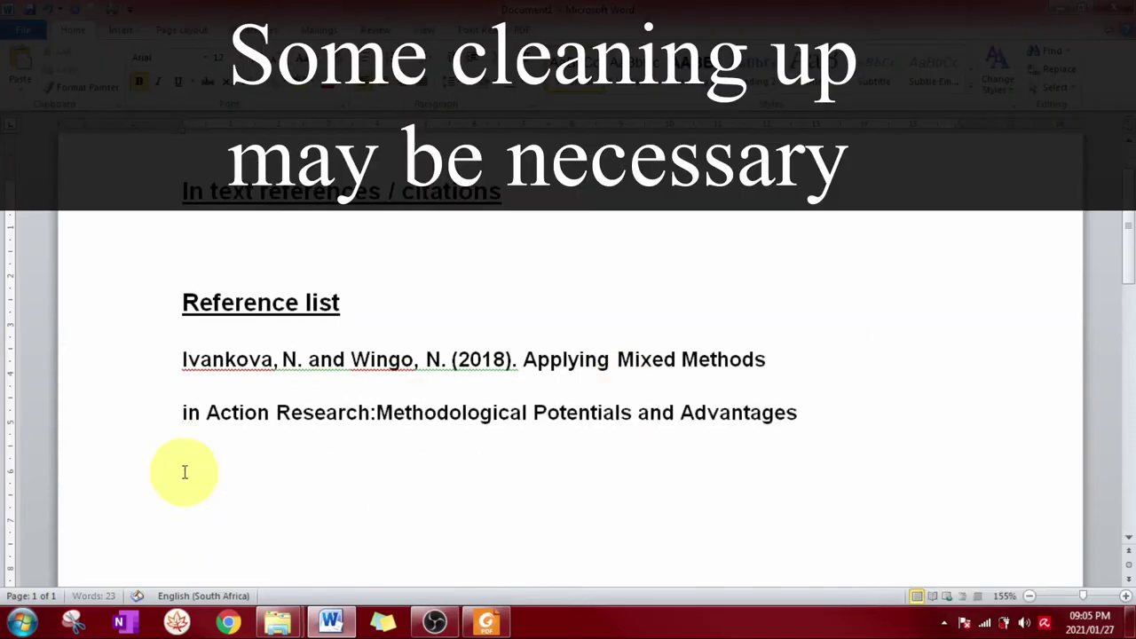
click(182, 416)
key(BackSpace)
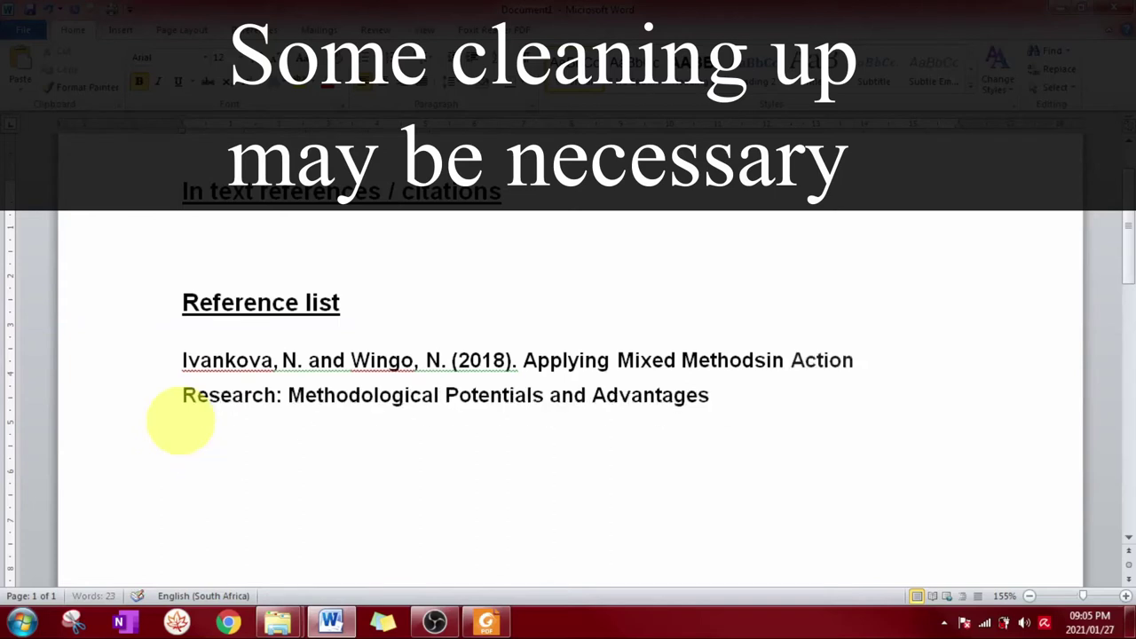
key(alt+Tab)
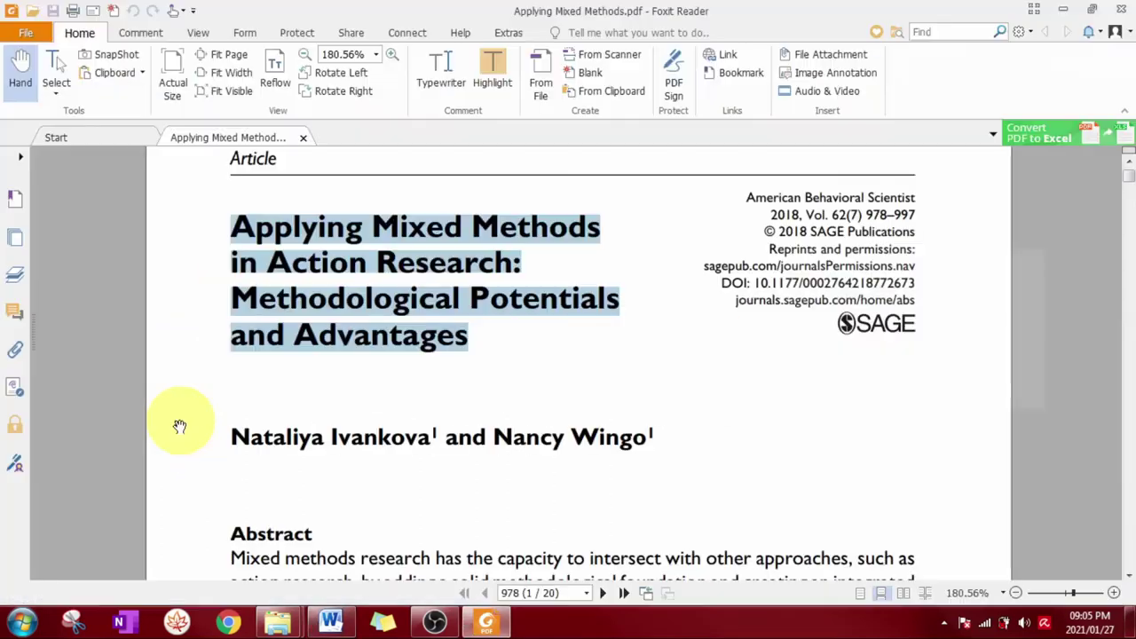
click(650, 373)
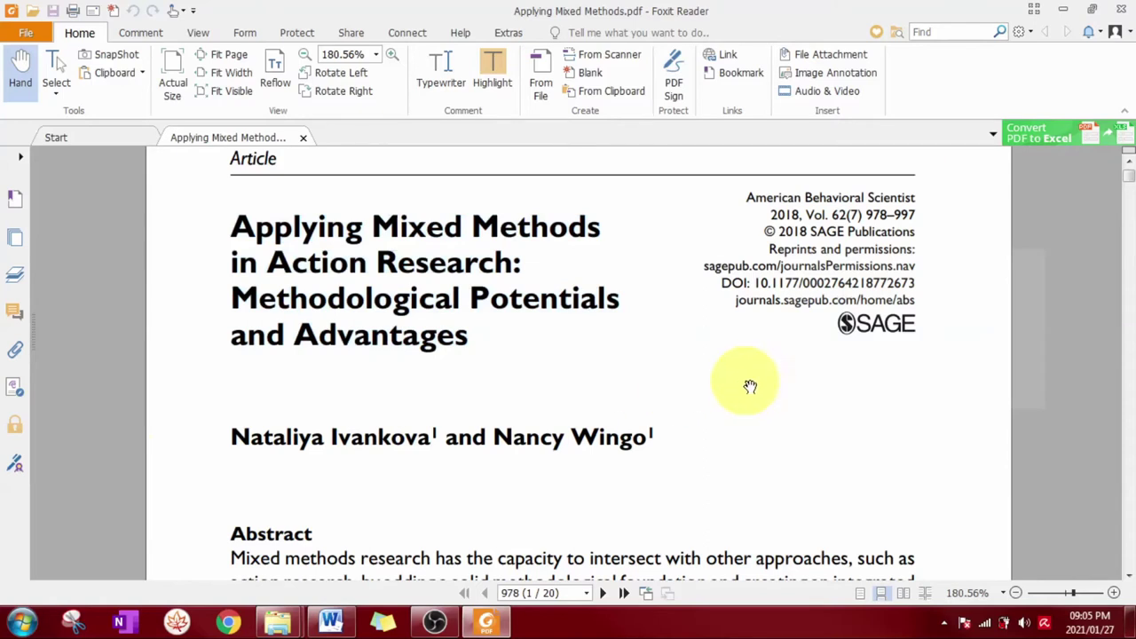
click(680, 355)
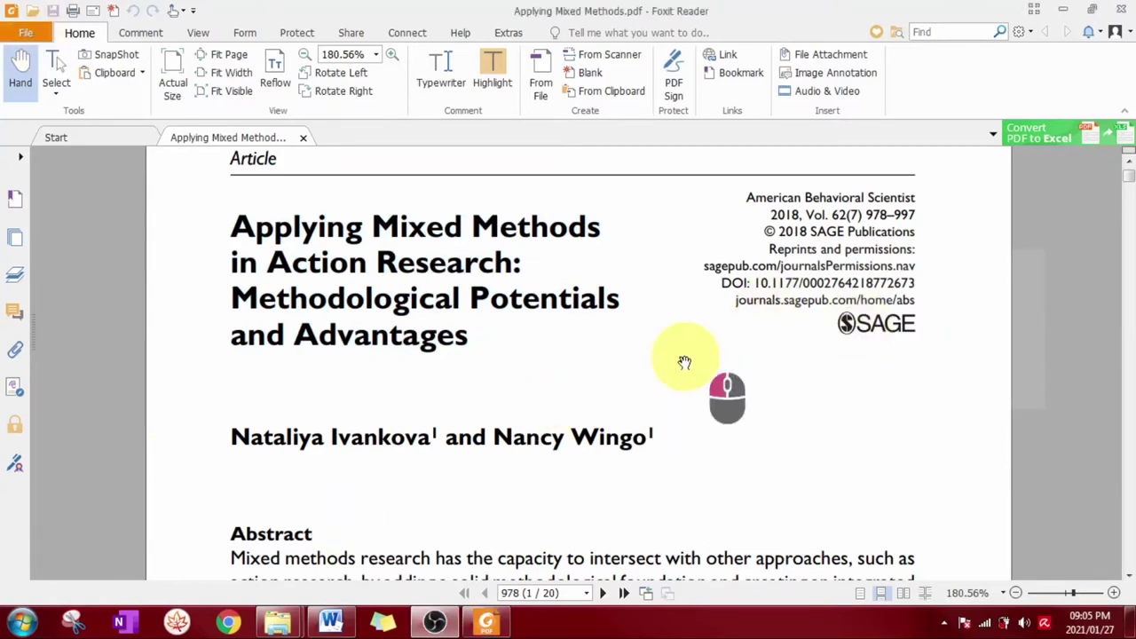
Add '. American Behavioral Scientist' after the title, pasted as plain text.
mouse_move(746, 193)
mouse_down()
mouse_move(914, 195)
mouse_move(743, 193)
mouse_up()
key(ctrl+c)
click(920, 196)
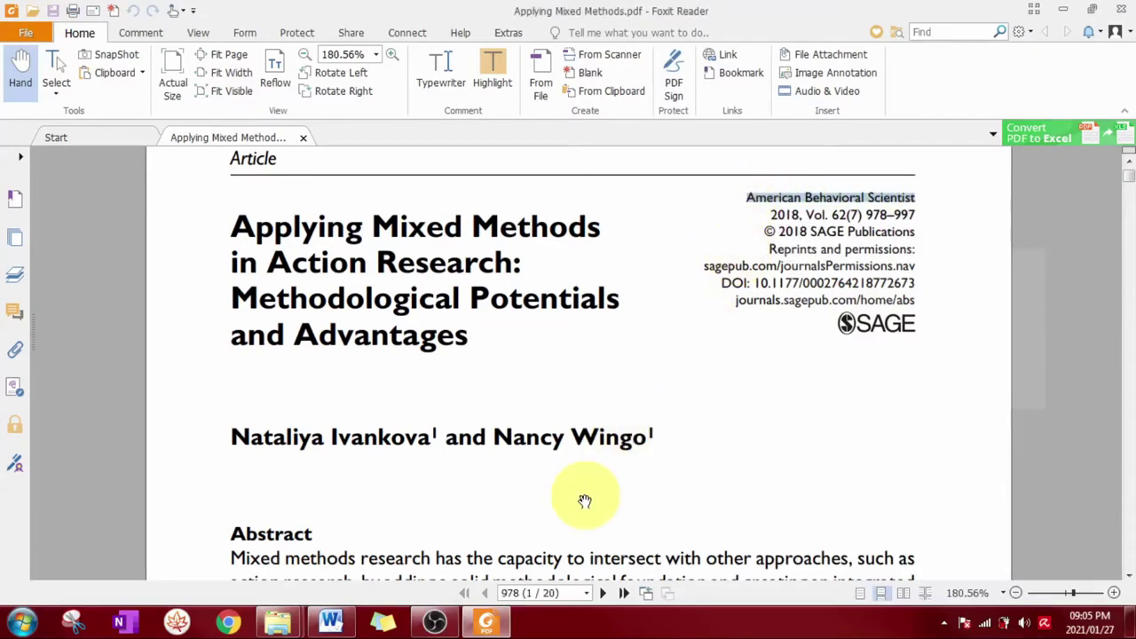
key(alt+Tab)
click(330, 622)
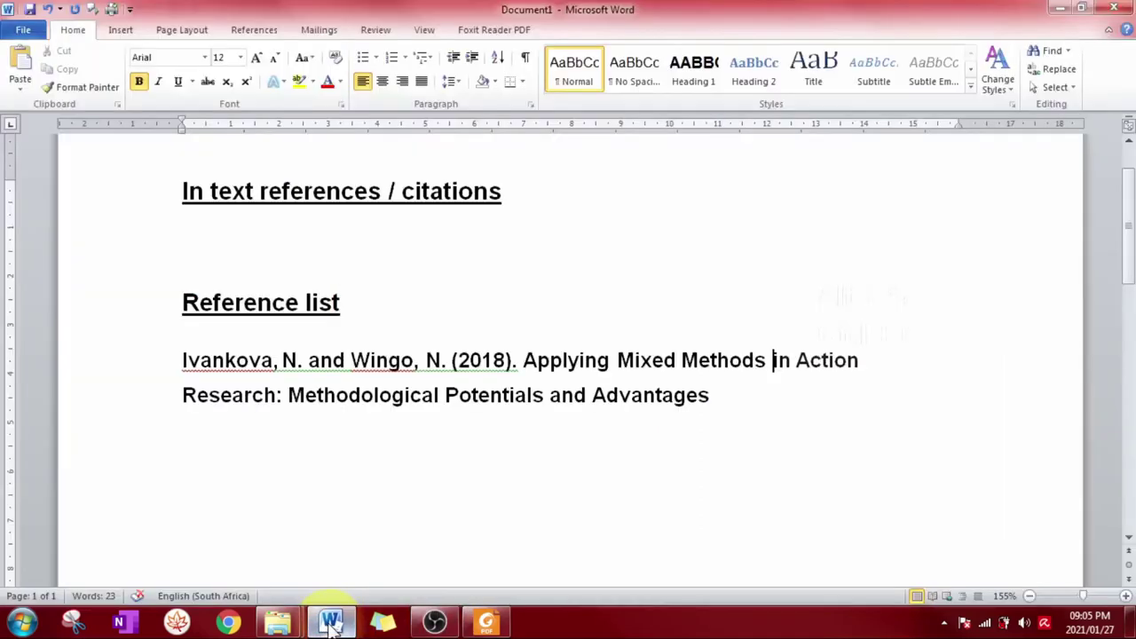
click(751, 408)
text(.)
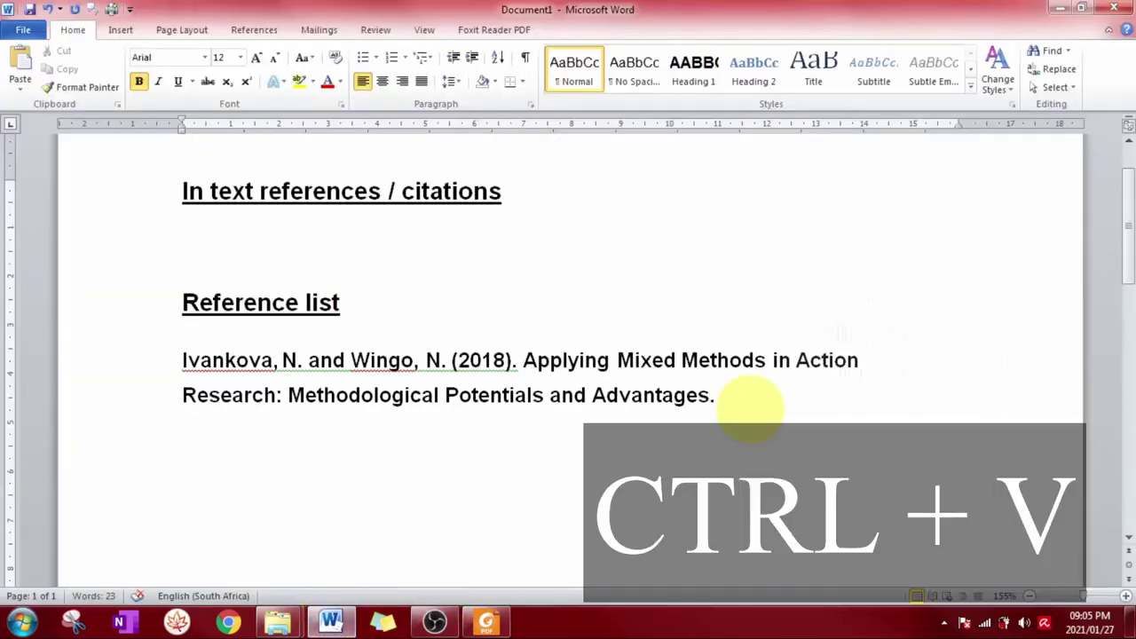
key(ctrl+v)
key(ctrl)
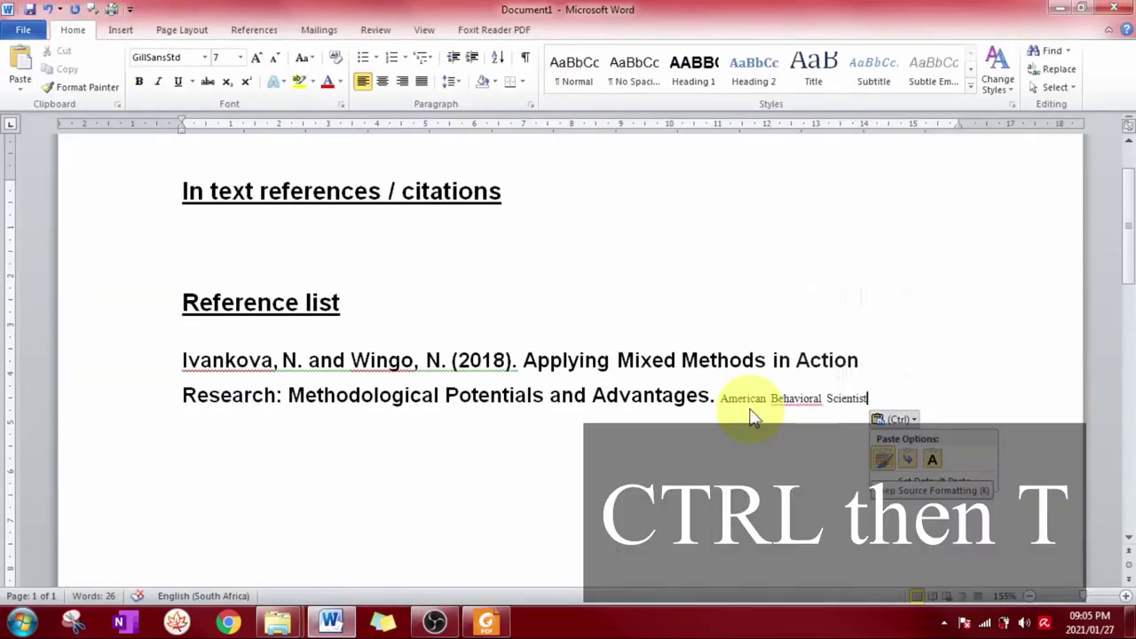
key(t)
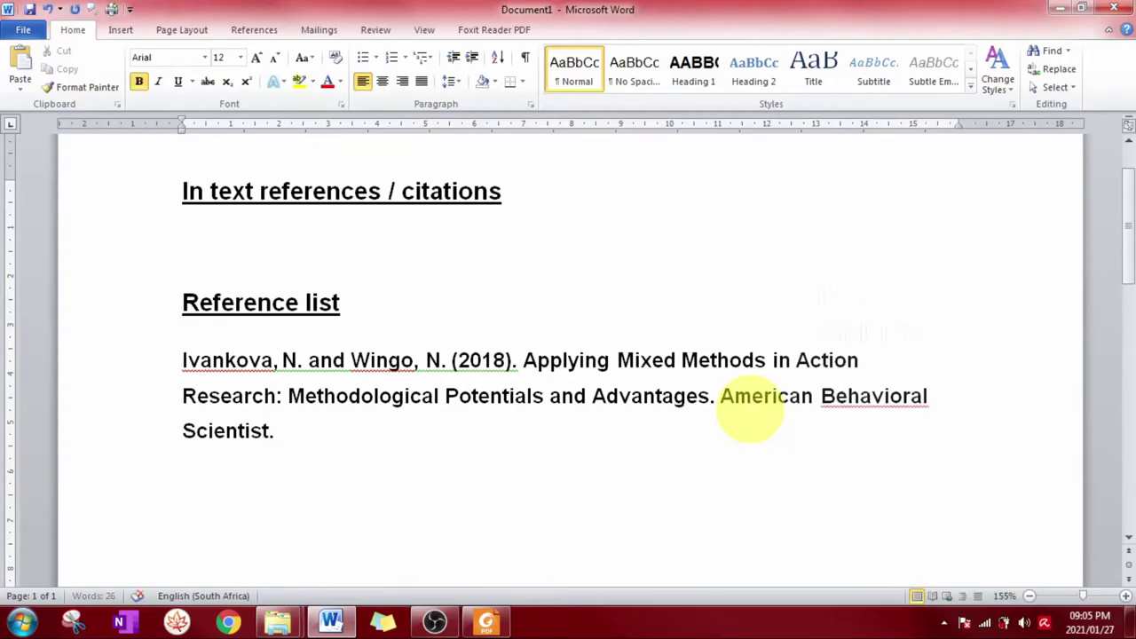
Italicize 'American Behavioral Scientist.' in the reference entry.
text(.)
key(ctrl+shift+Left)
key(ctrl+shift+Left)
key(ctrl+shift+Left)
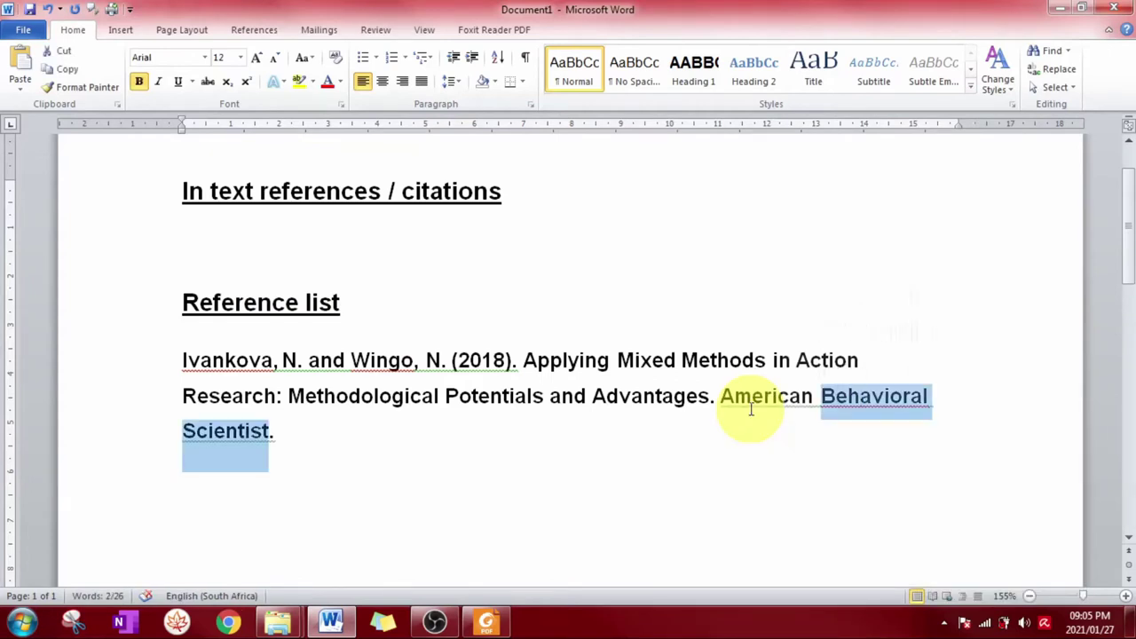
key(ctrl+i)
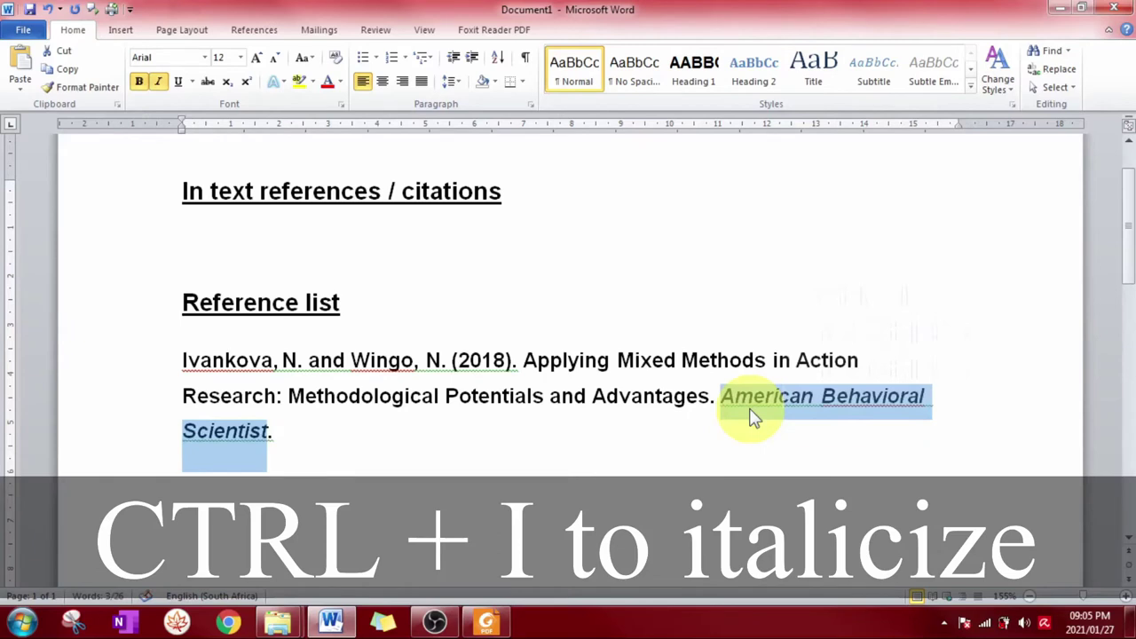
key(Right)
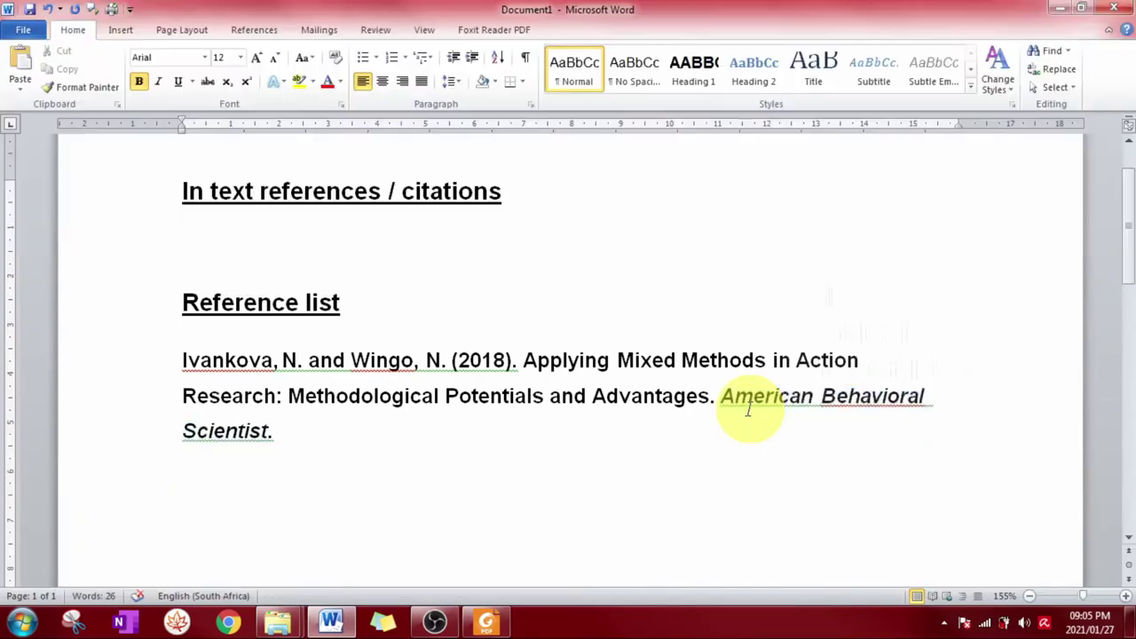
click(487, 620)
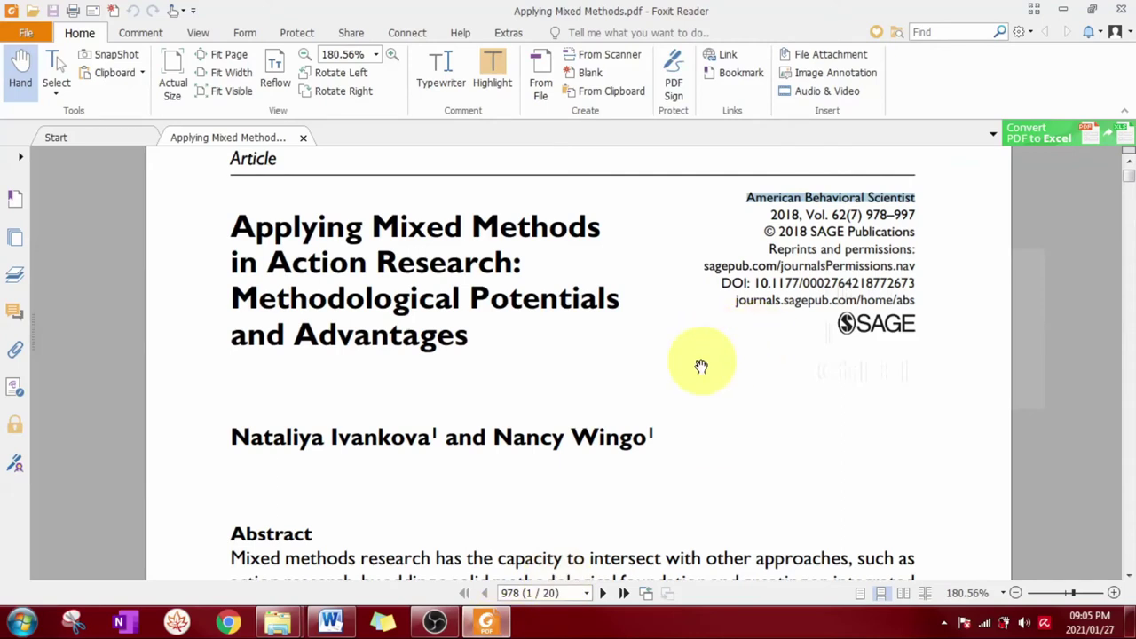
Copy the volume and issue 62(7) from the article's journal header.
click(834, 215)
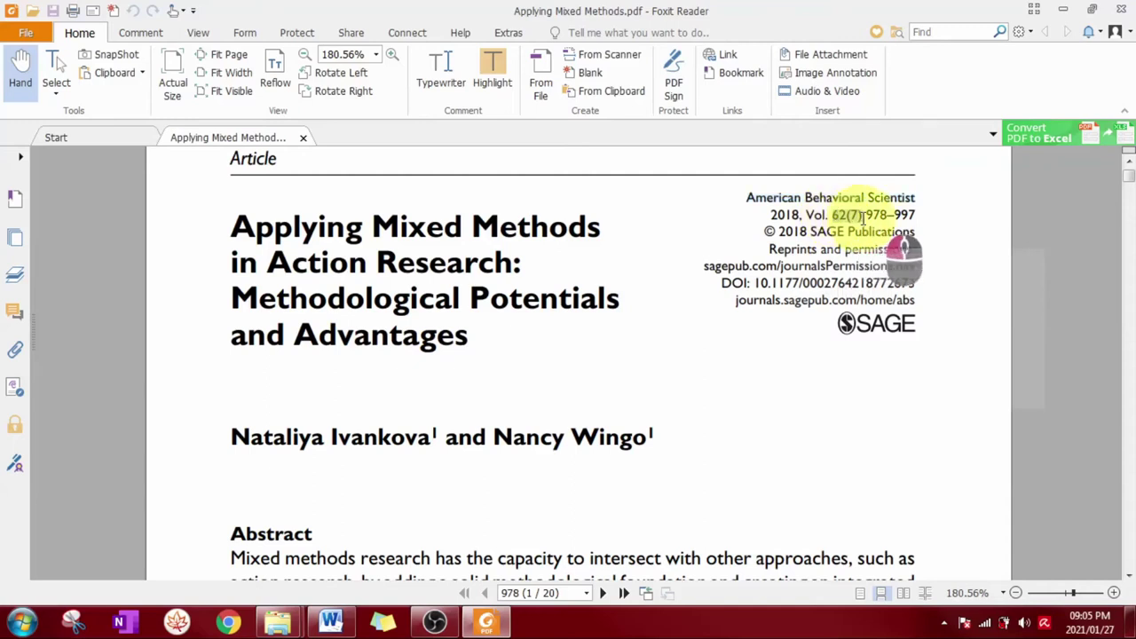
key(ctrl+c)
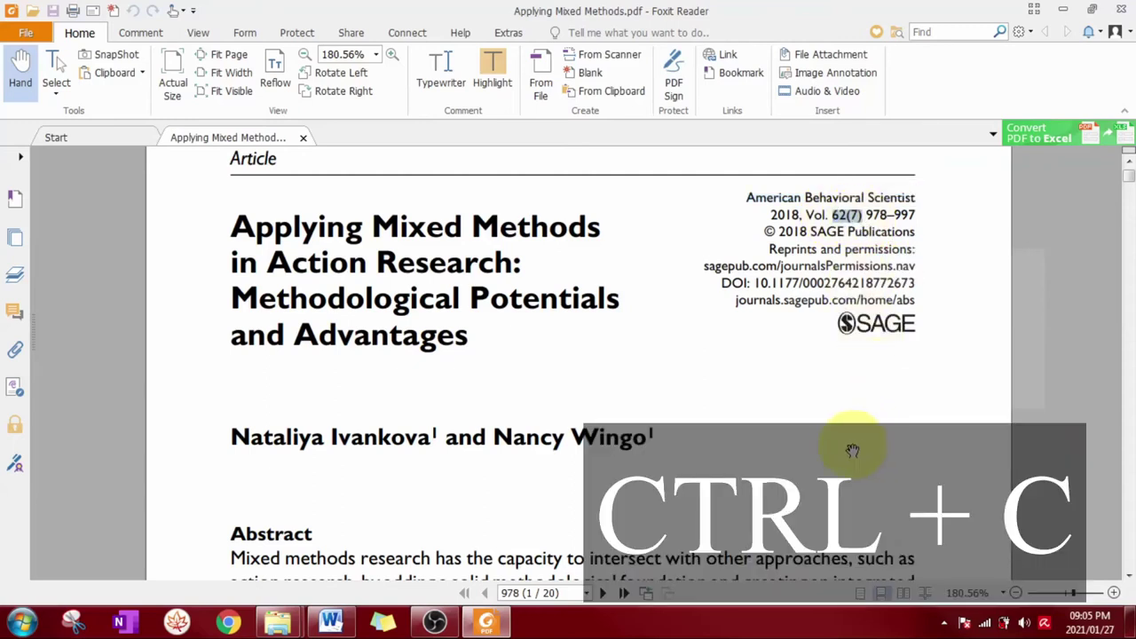
key(alt+Tab)
Add ', 62(7),' after the journal name, pasted as plain text.
click(331, 624)
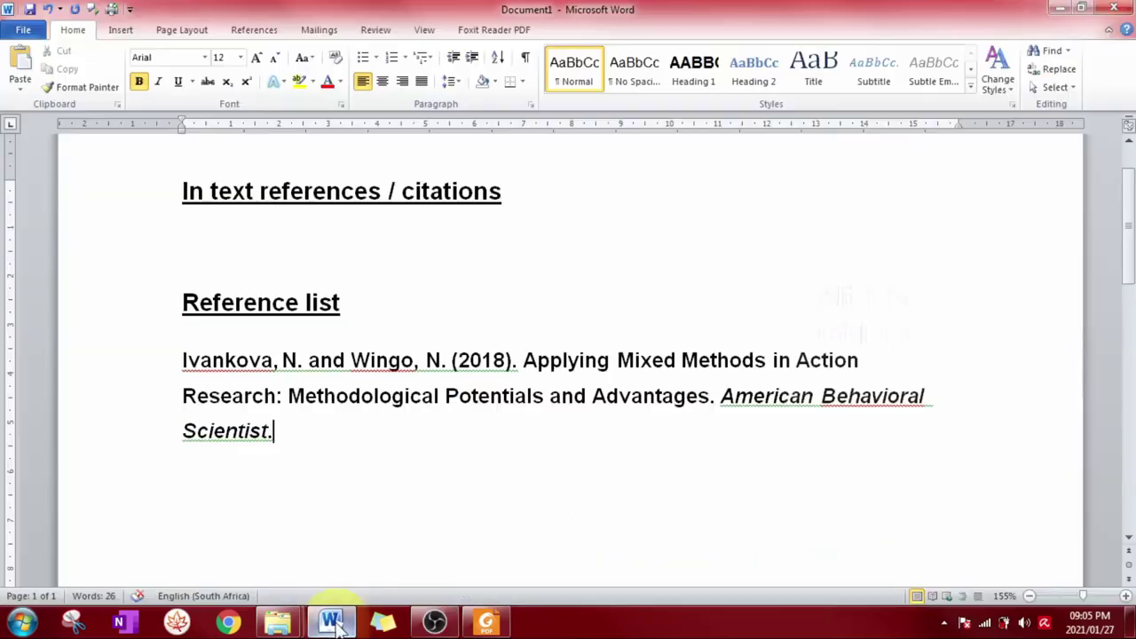
click(383, 449)
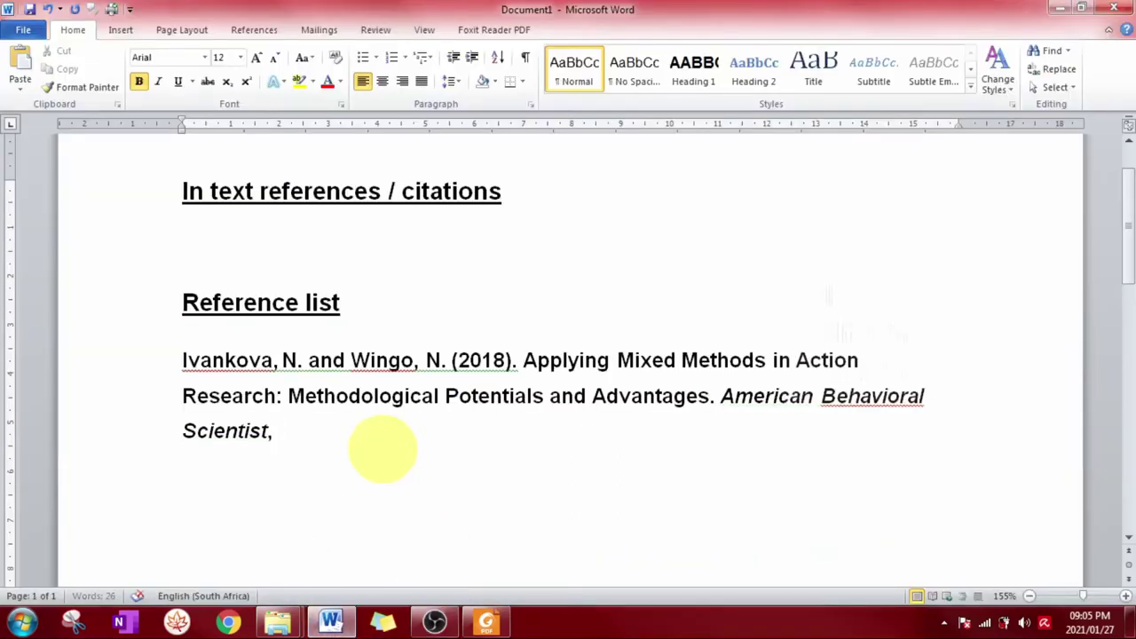
key(ctrl+v)
key(ctrl)
text(t)
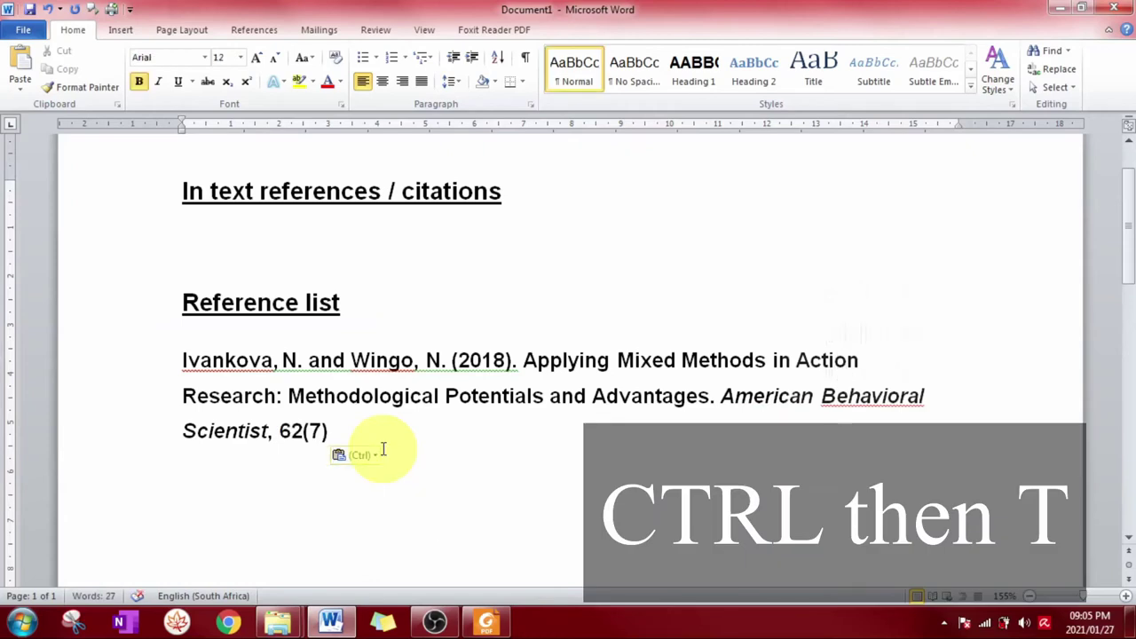
text(,)
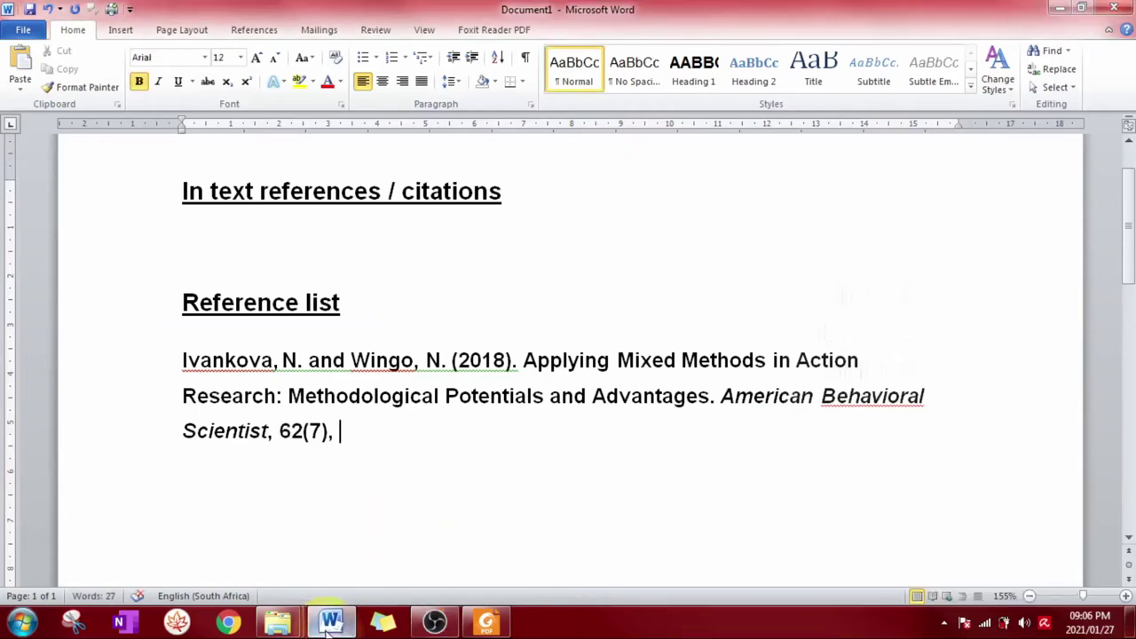
click(486, 621)
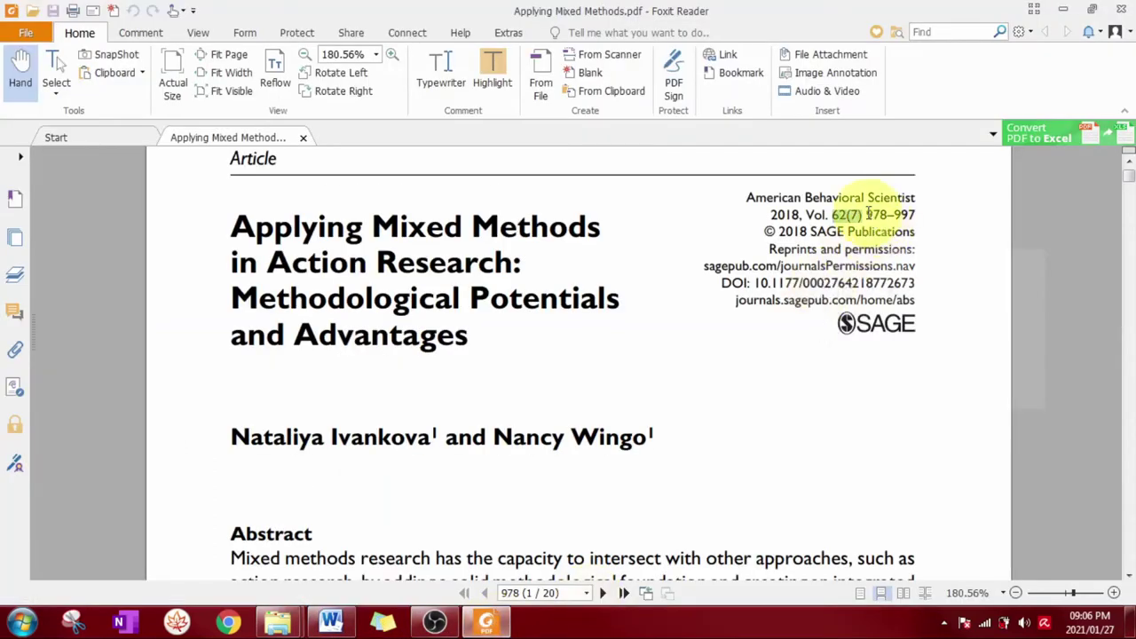
Copy the page range 978–997 and paste it after '62(7),' as plain text.
drag(868, 213, 914, 217)
key(ctrl+c)
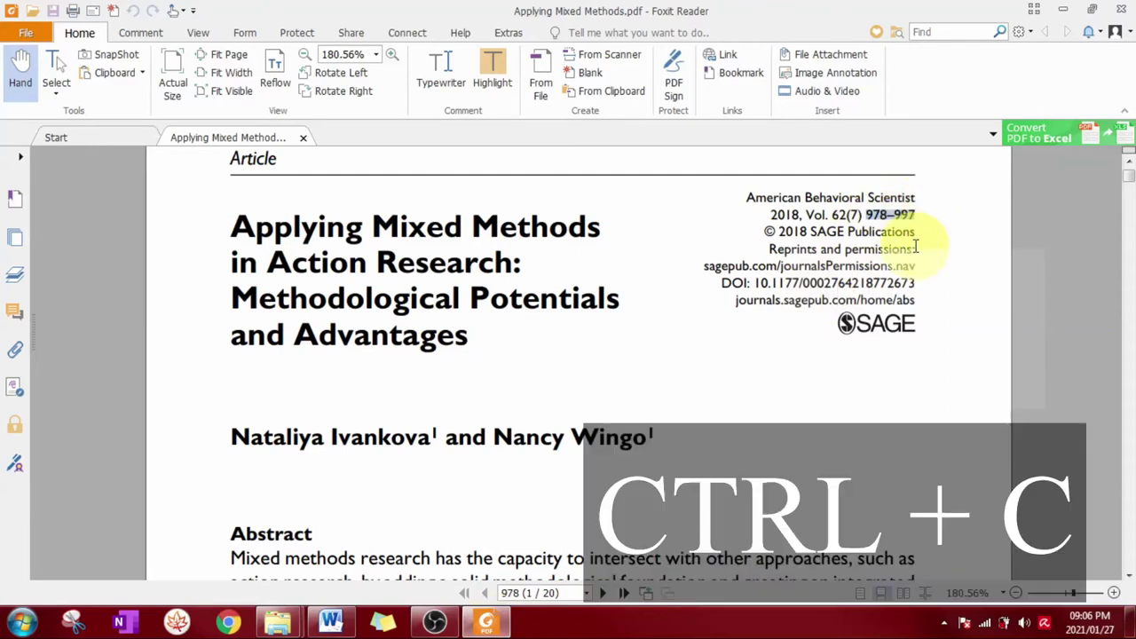
click(331, 621)
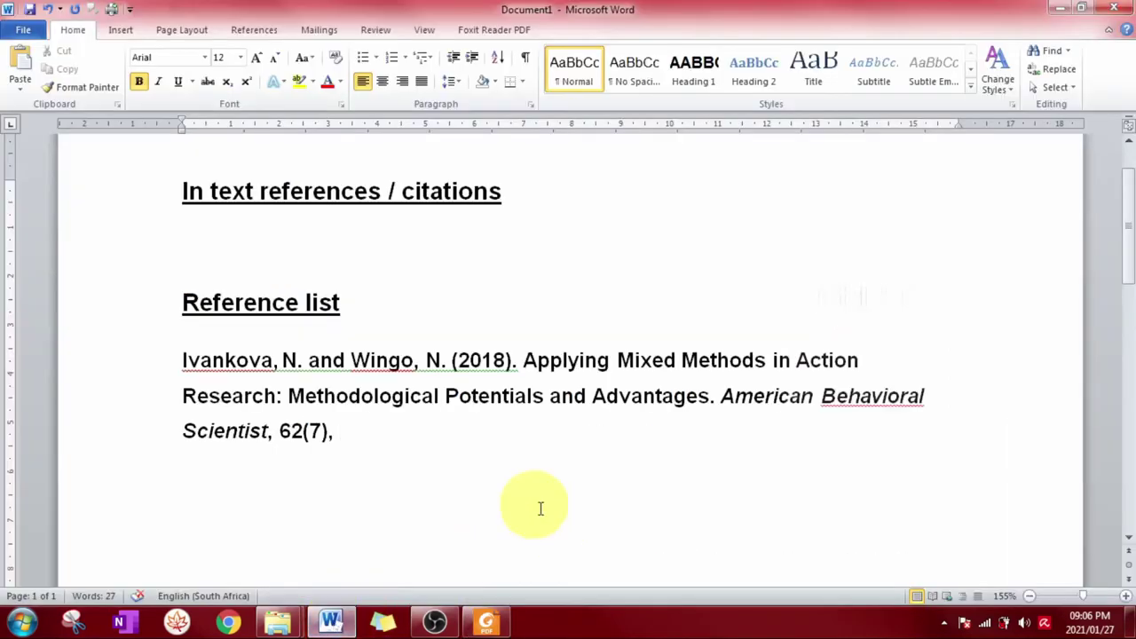
key(ctrl+v)
key(ctrl)
key(t)
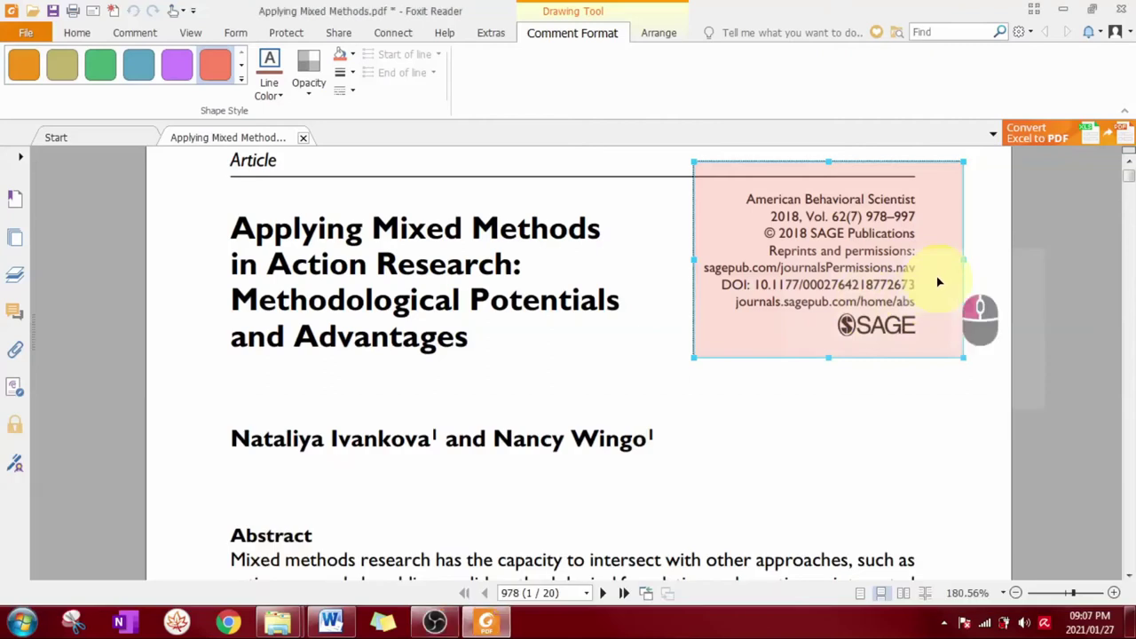
Scroll through the article to confirm it ends on page 997, then return to the page-996 references.
drag(938, 282, 934, 285)
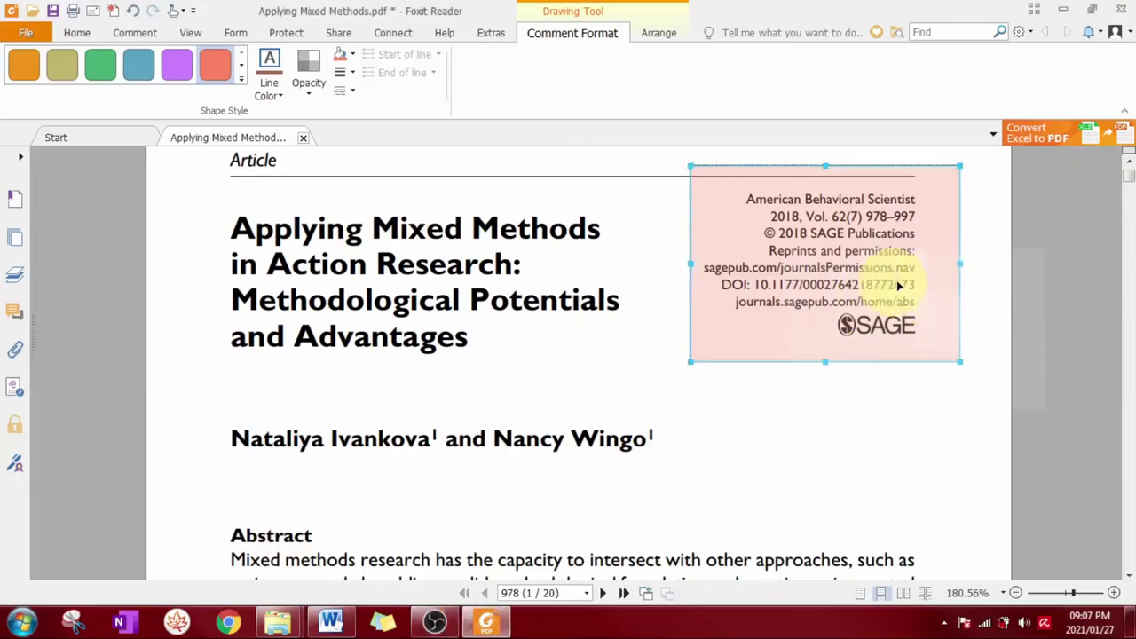
click(779, 465)
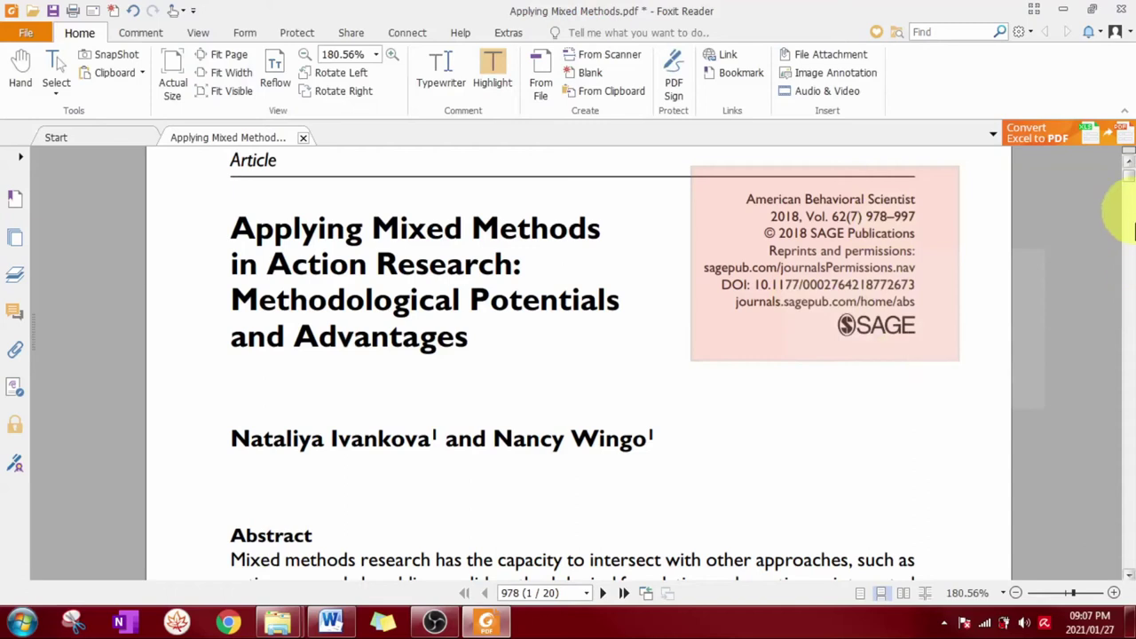
scroll(1118, 177, up, 1)
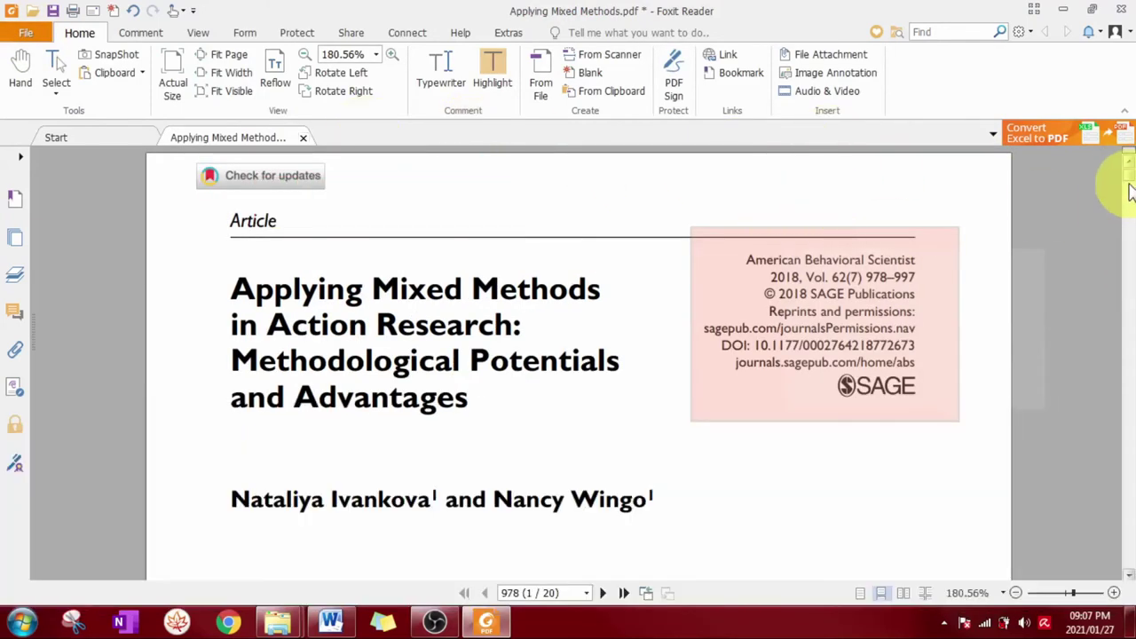
click(1129, 191)
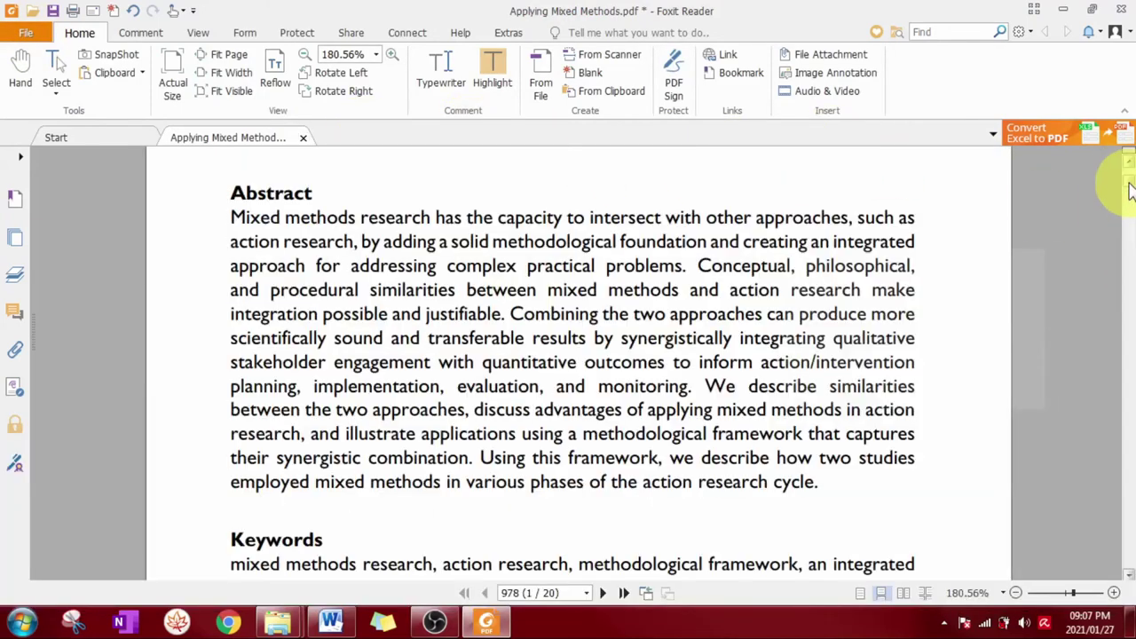
scroll(926, 362, down, 8)
scroll(463, 329, down, 2)
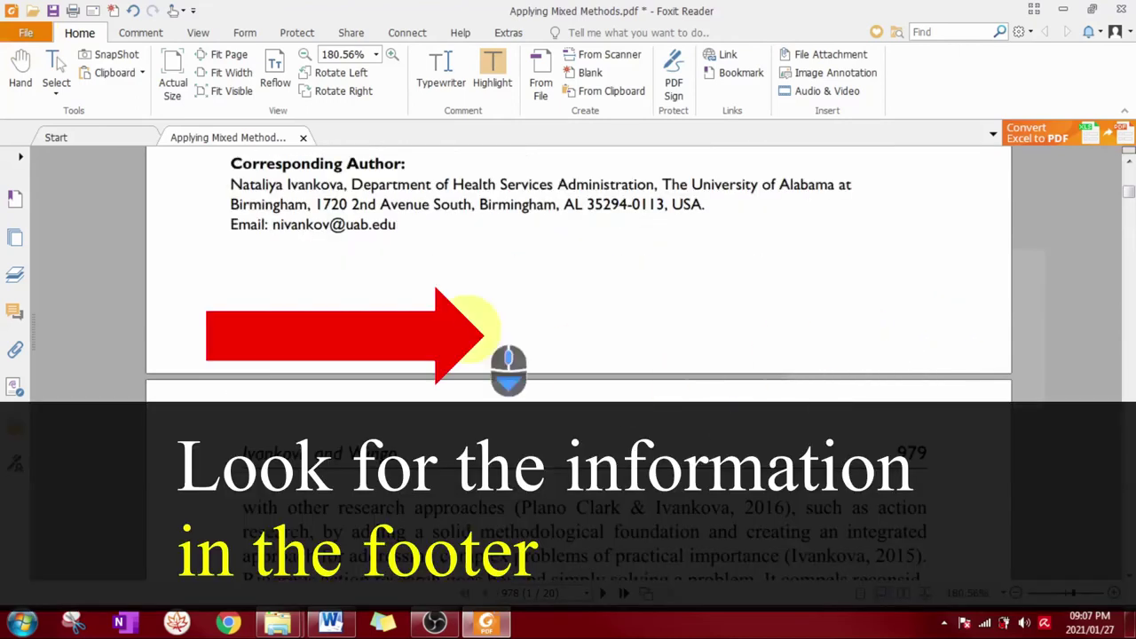
scroll(573, 378, down, 2)
scroll(573, 378, down, 2)
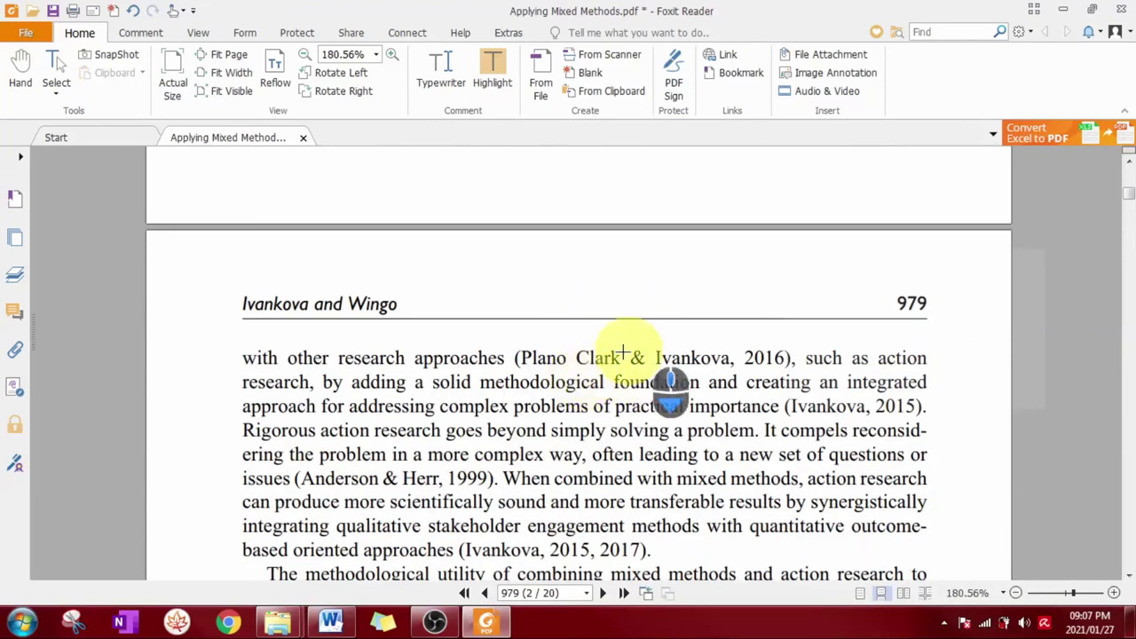
scroll(997, 360, down, 20)
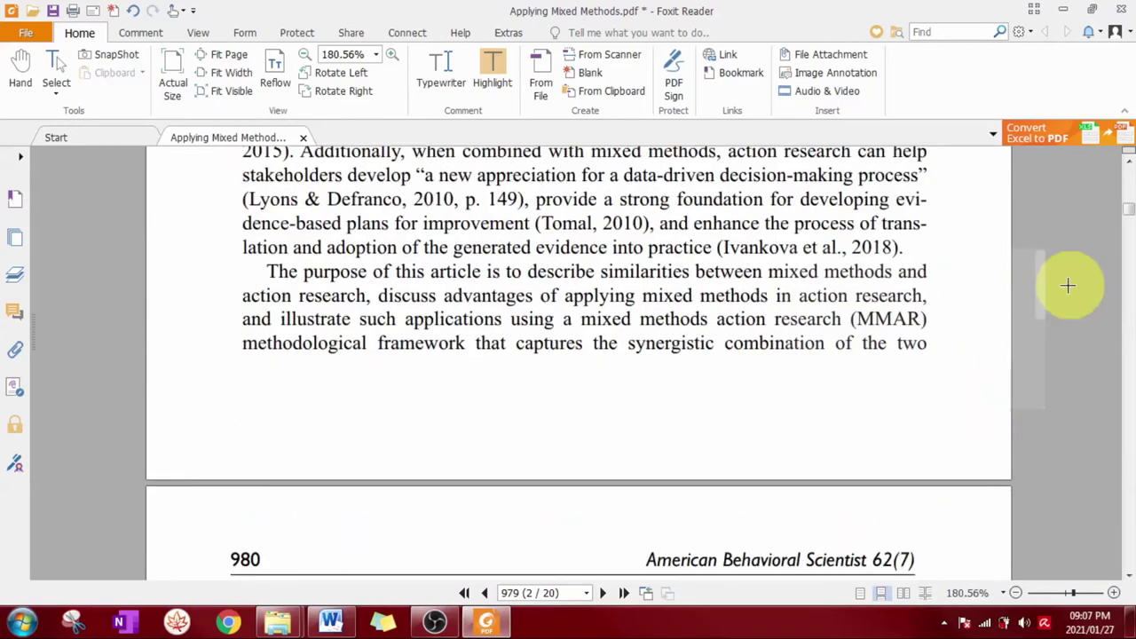
drag(1129, 210, 1130, 568)
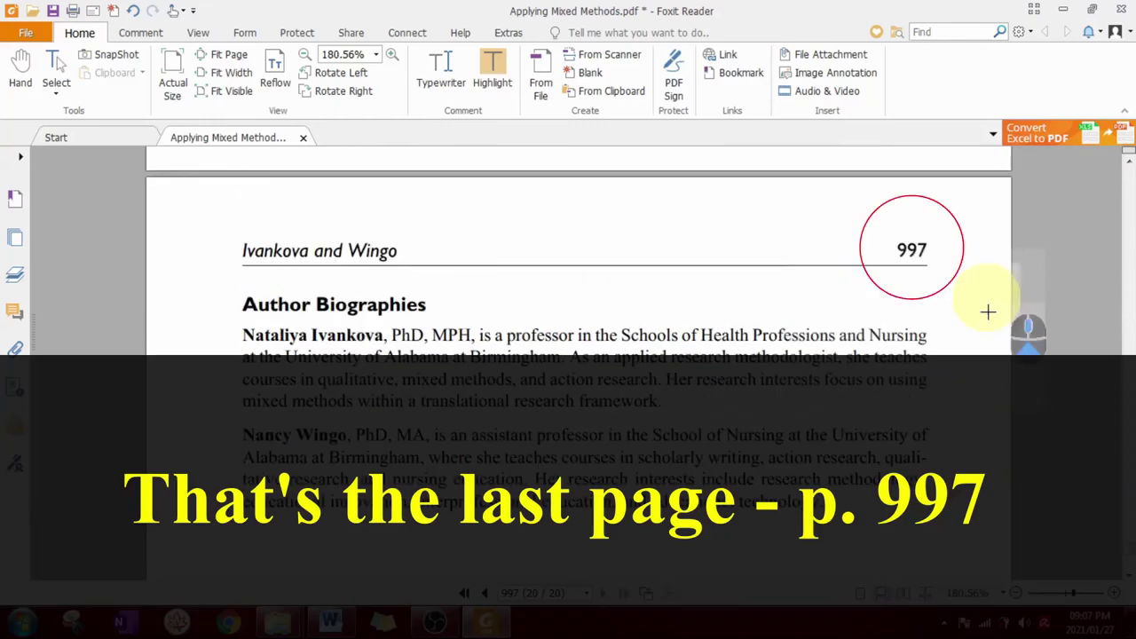
scroll(1125, 462, up, 15)
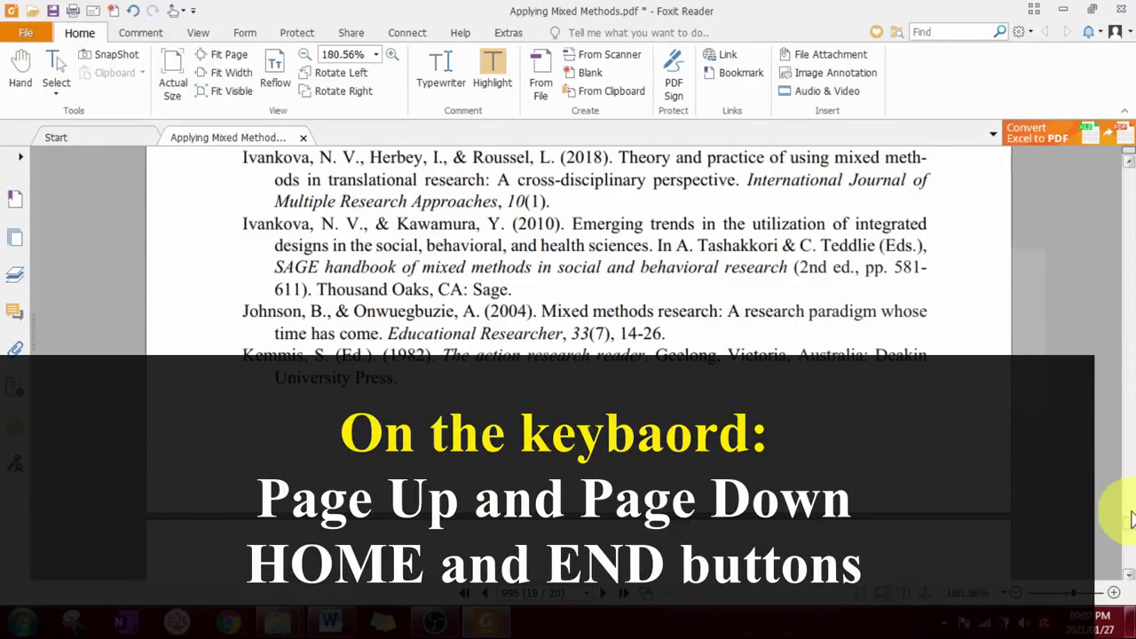
scroll(1129, 532, down, 1)
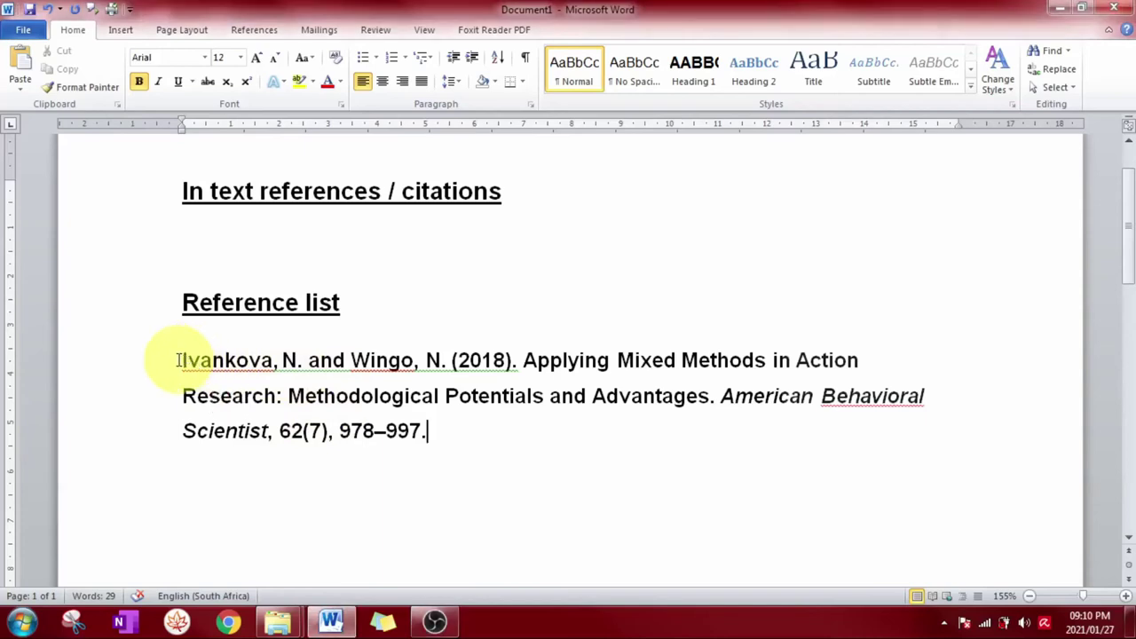
Copy 'Ivankova, N. and Wingo, N. (2018)' from the reference onto the line under the citations heading.
drag(178, 359, 511, 359)
key(ctrl+c)
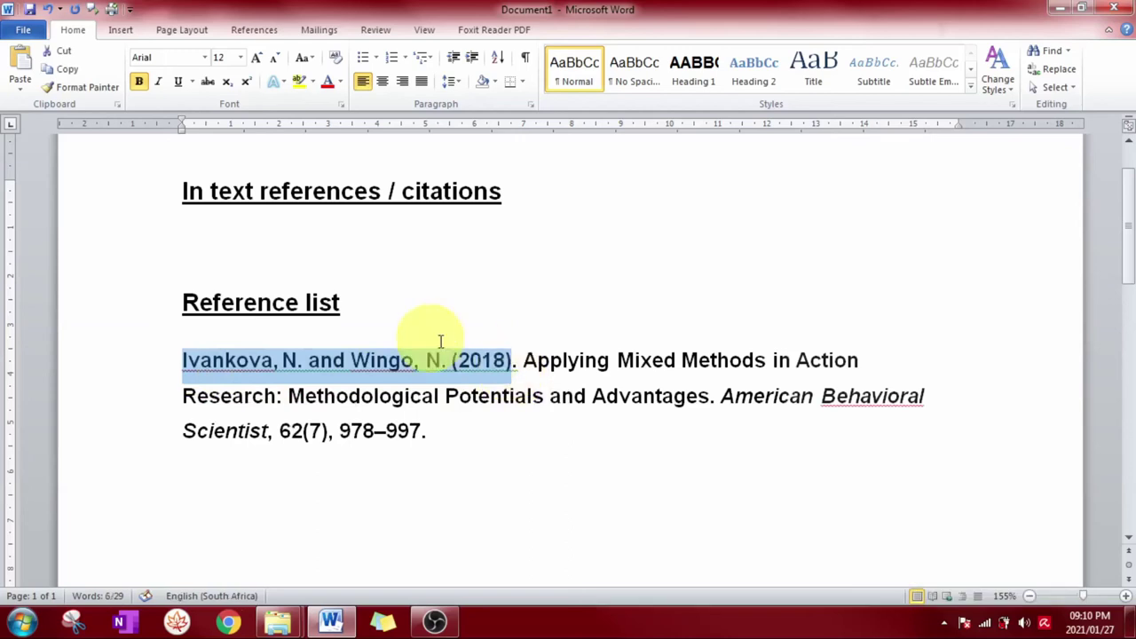
click(245, 260)
key(ctrl+v)
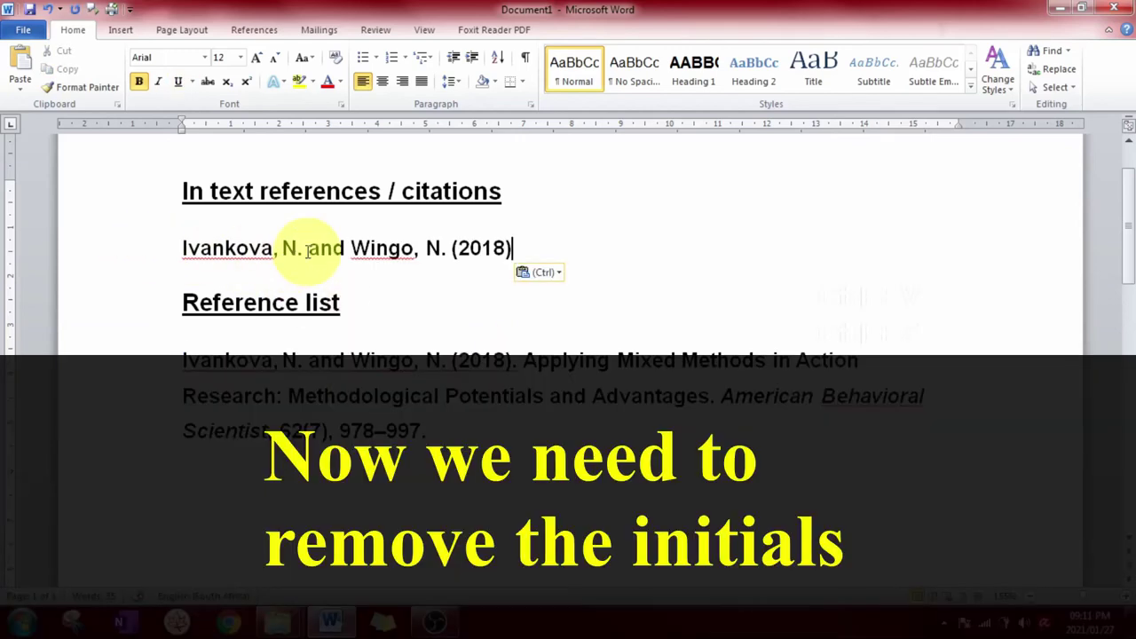
Delete the initials and commas so the citation reads 'Ivankova and Wingo (2018)'.
drag(302, 248, 282, 248)
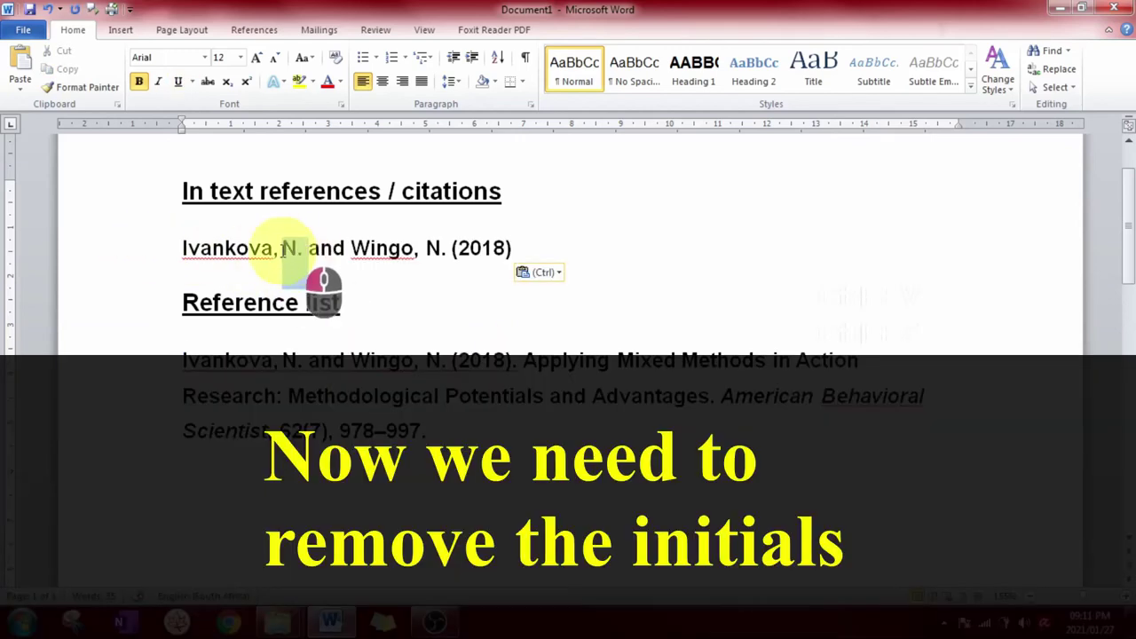
key(BackSpace)
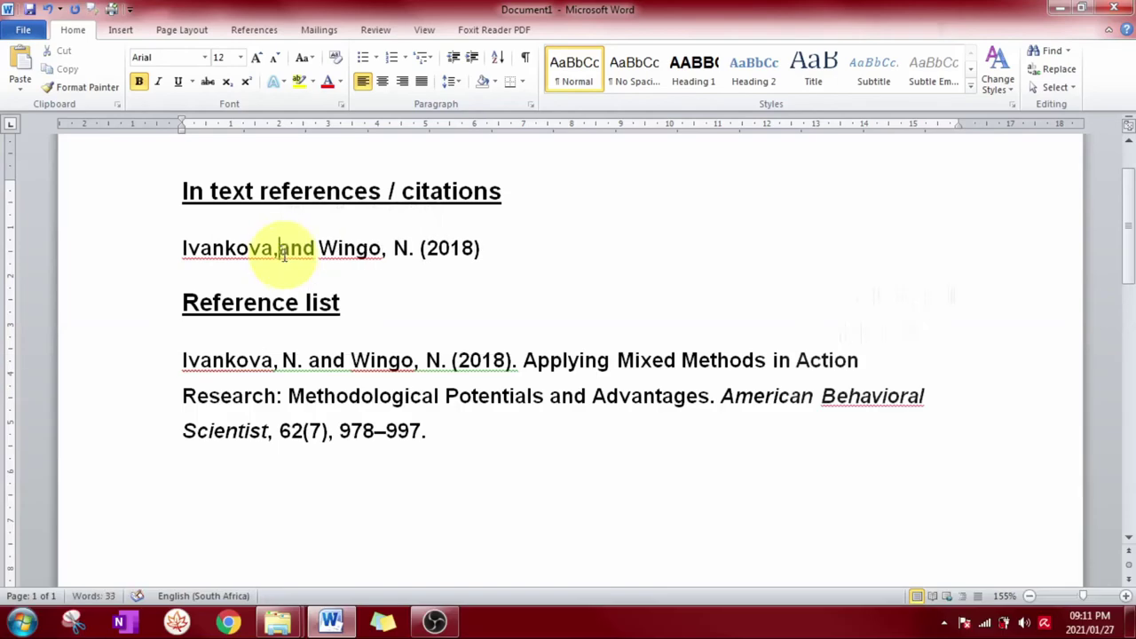
key(BackSpace)
key(BackSpace)
drag(411, 250, 379, 250)
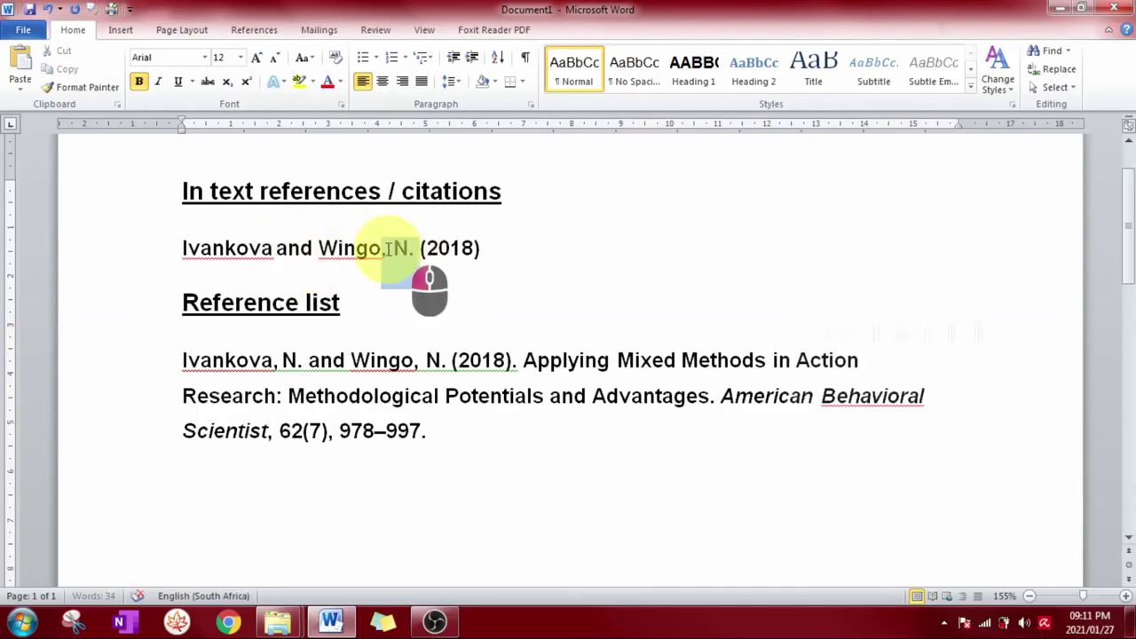
key(BackSpace)
drag(456, 250, 135, 256)
click(578, 264)
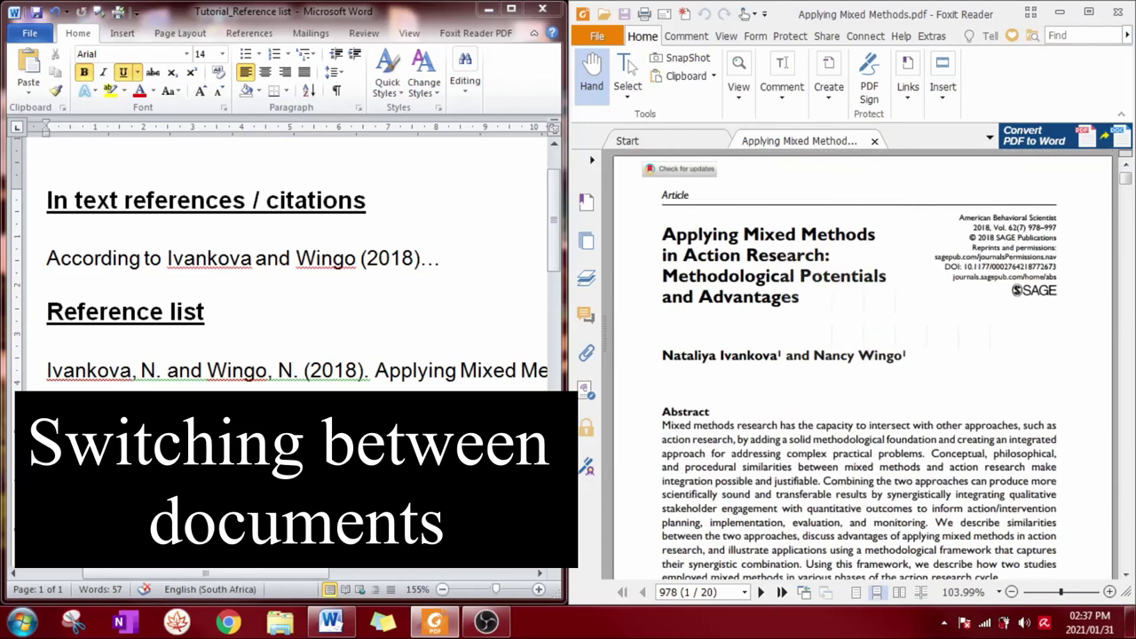
Scroll down through the citations section of the Word document.
click(293, 199)
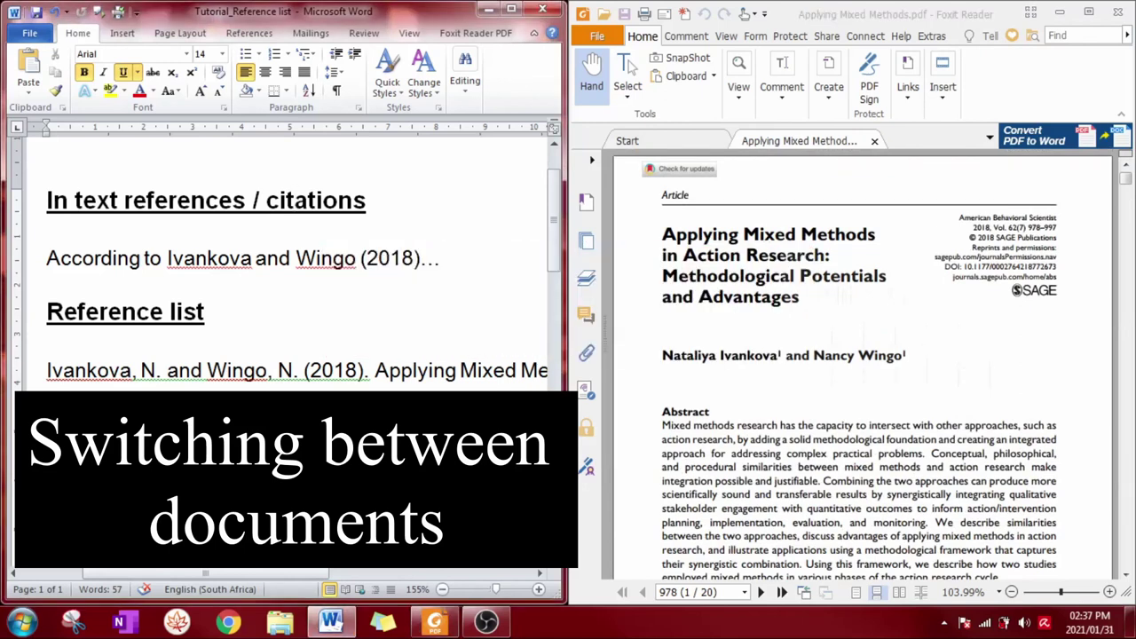
key(Down)
key(Down)
key(Down)
scroll(284, 266, down, 1)
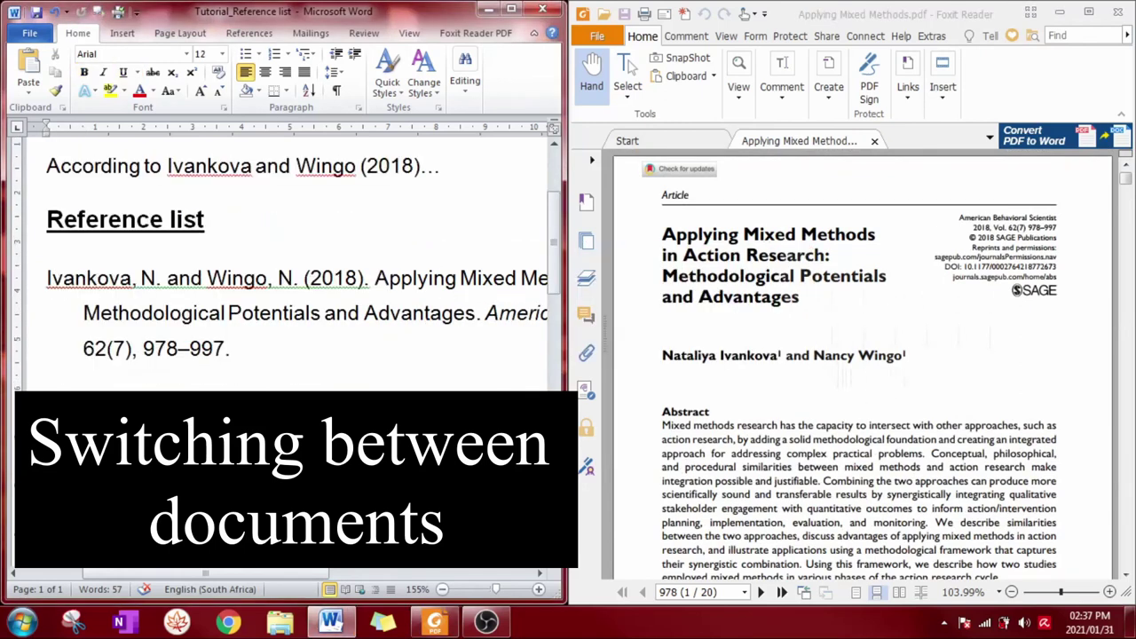
key(Down)
key(Up)
key(Up)
key(Up)
Alternate between Foxit Reader's article and the Word reference list, ending with Word in front.
key(alt+Tab)
scroll(859, 373, down, 5)
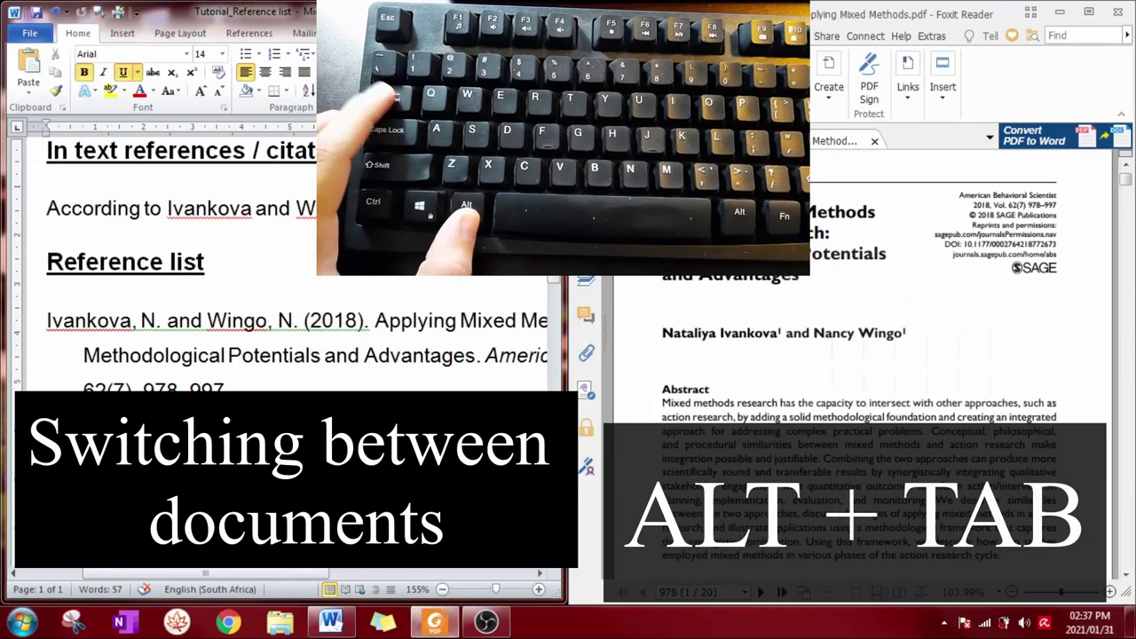
key(Down)
key(Down)
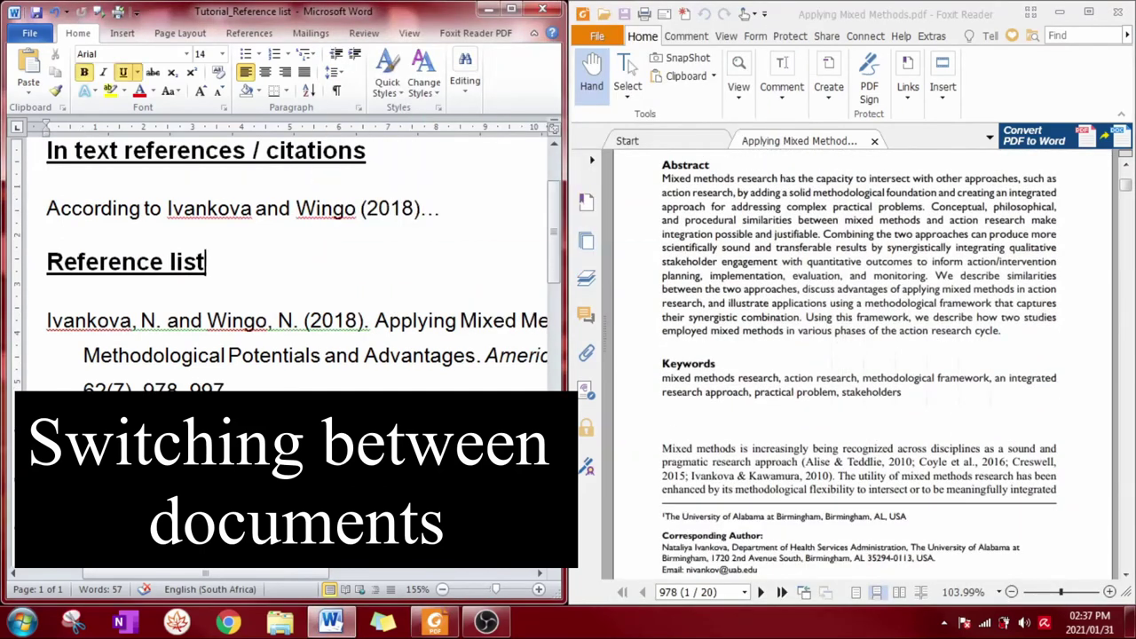
key(Down)
key(Down)
key(alt+Tab)
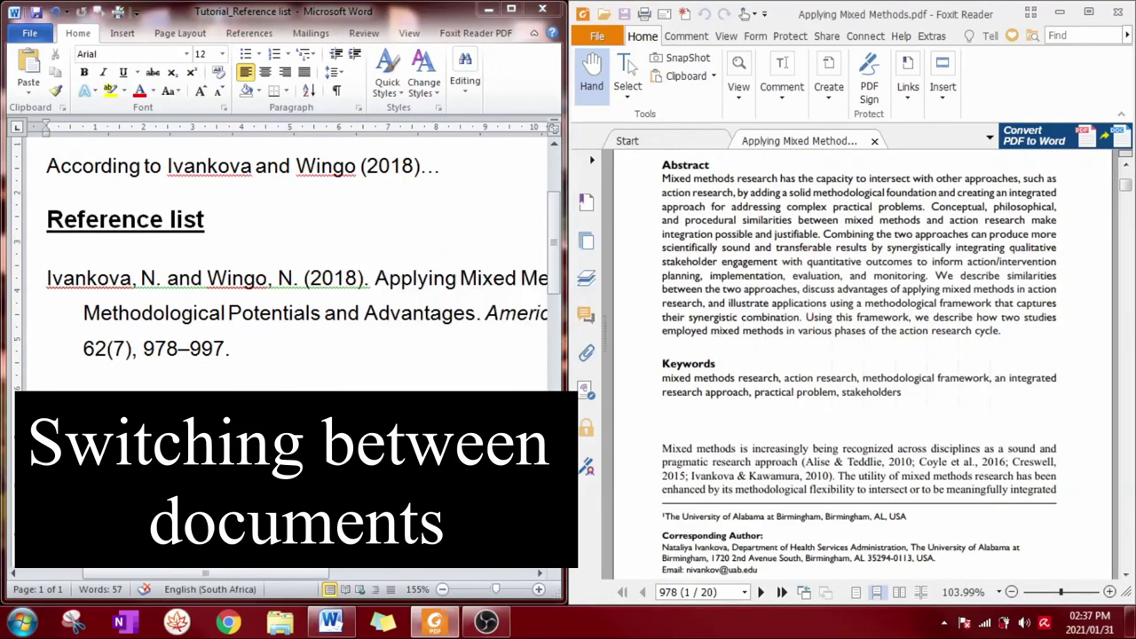
key(alt+Tab)
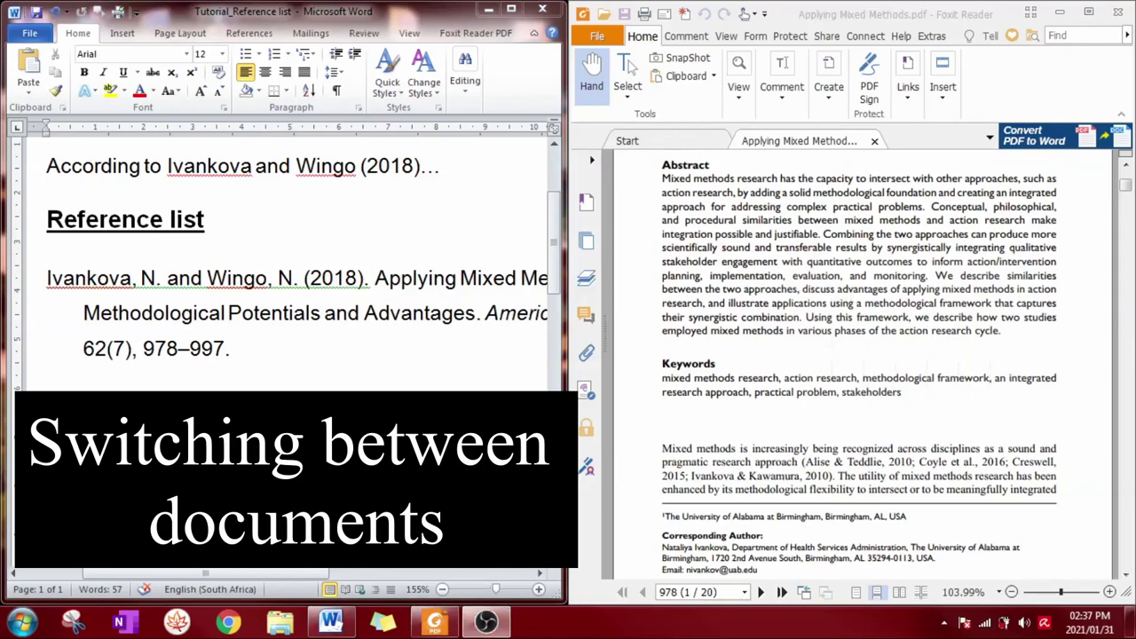